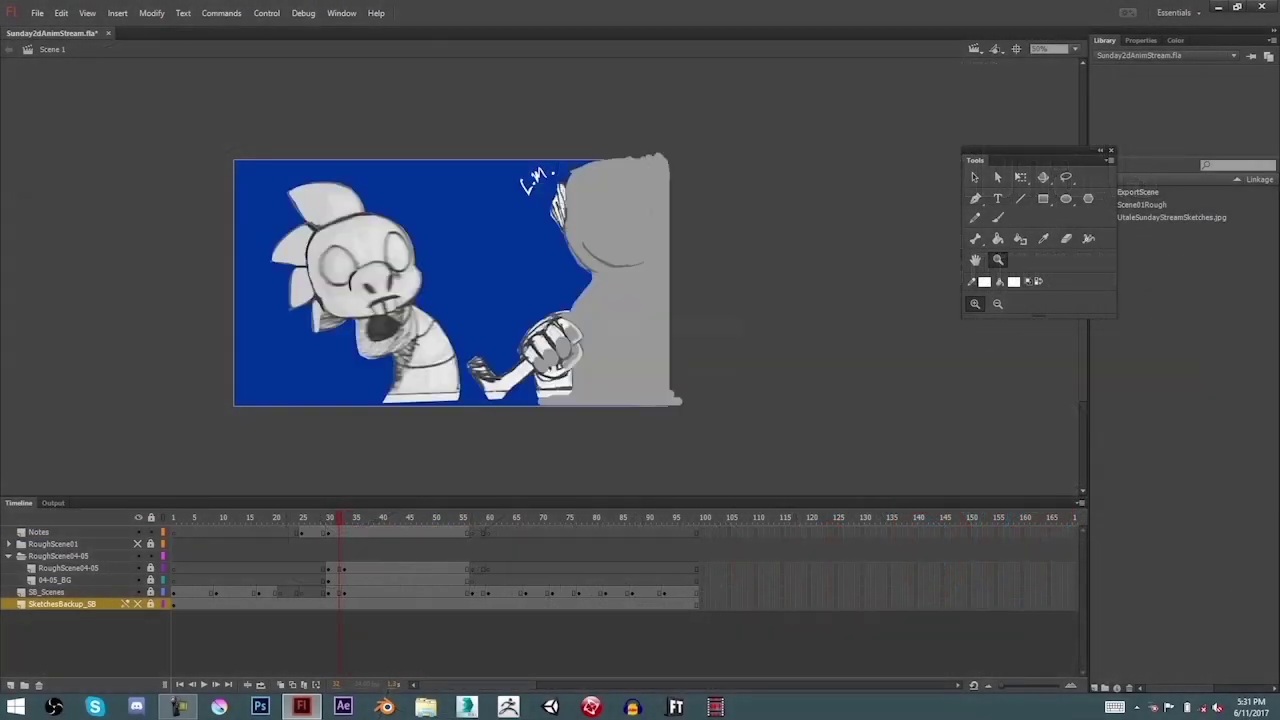
- Save the Sunday2dAnimStream.fla storyboard with Ctrl+S
{"action": "key", "text": "ctrl+s"}
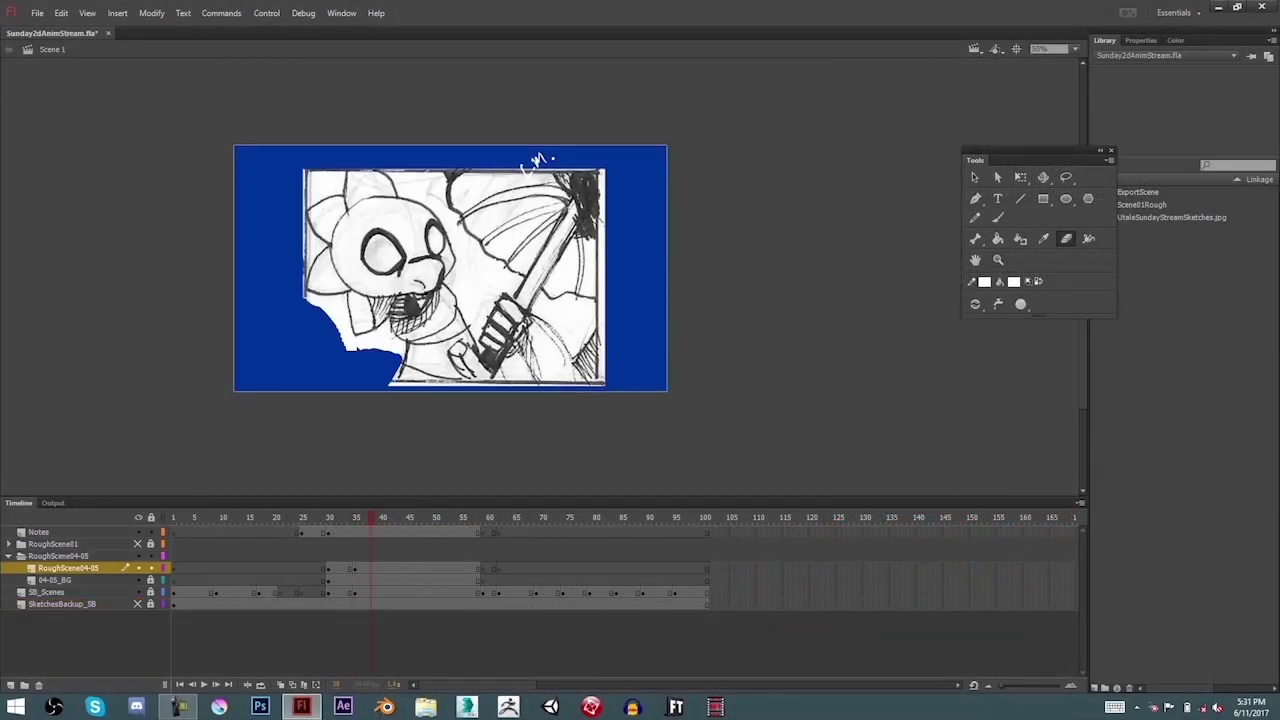
- Zoom in on the flower character's head, then zoom back out and step ahead through the umbrella thumbnails
{"action": "key", "text": "ctrl+="}
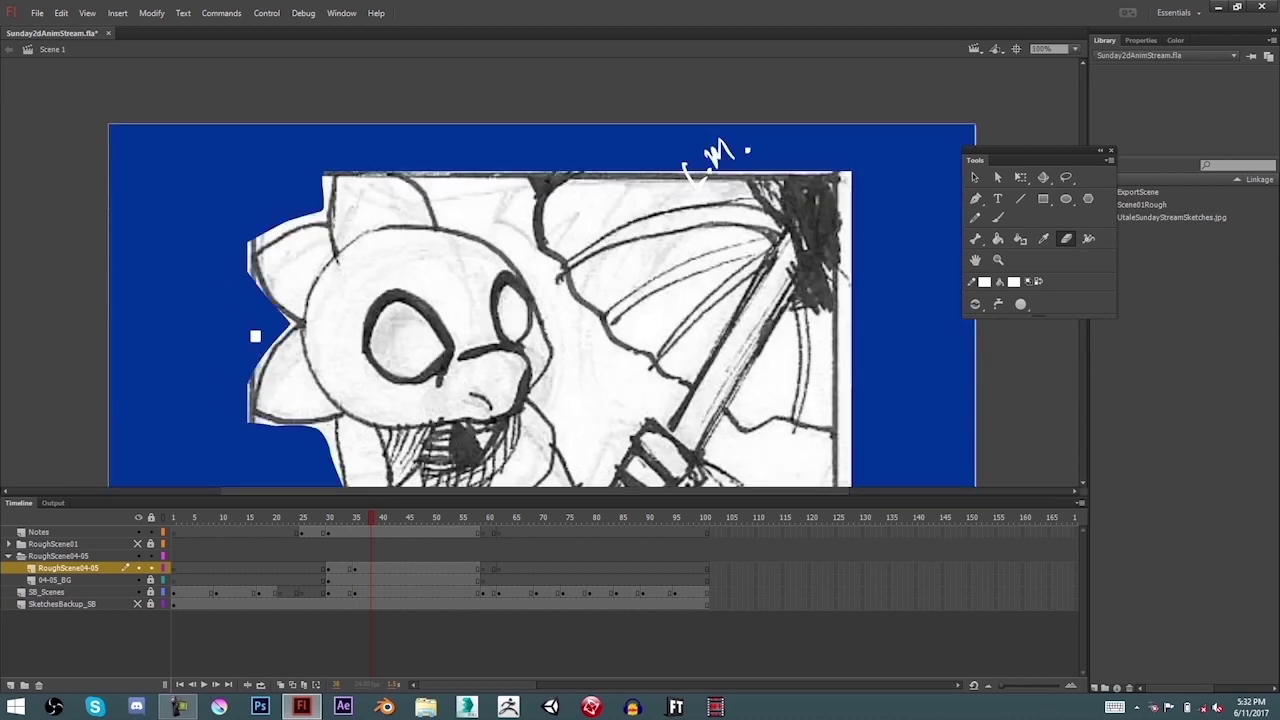
{"action": "left_click_drag", "start_coordinate": [255, 336], "coordinate": [179, 270]}
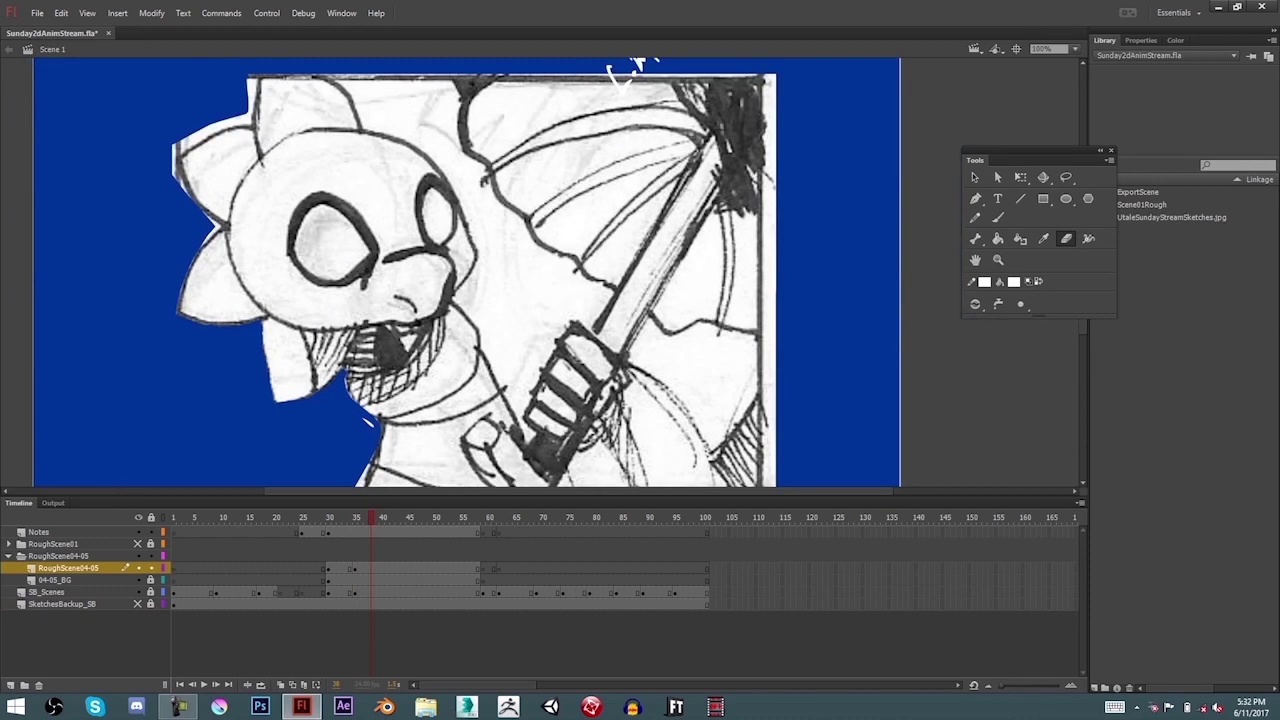
{"action": "scroll", "coordinate": [467, 272], "scroll_direction": "up", "scroll_amount": 3}
{"action": "scroll", "coordinate": [457, 275], "scroll_direction": "down", "scroll_amount": 3}
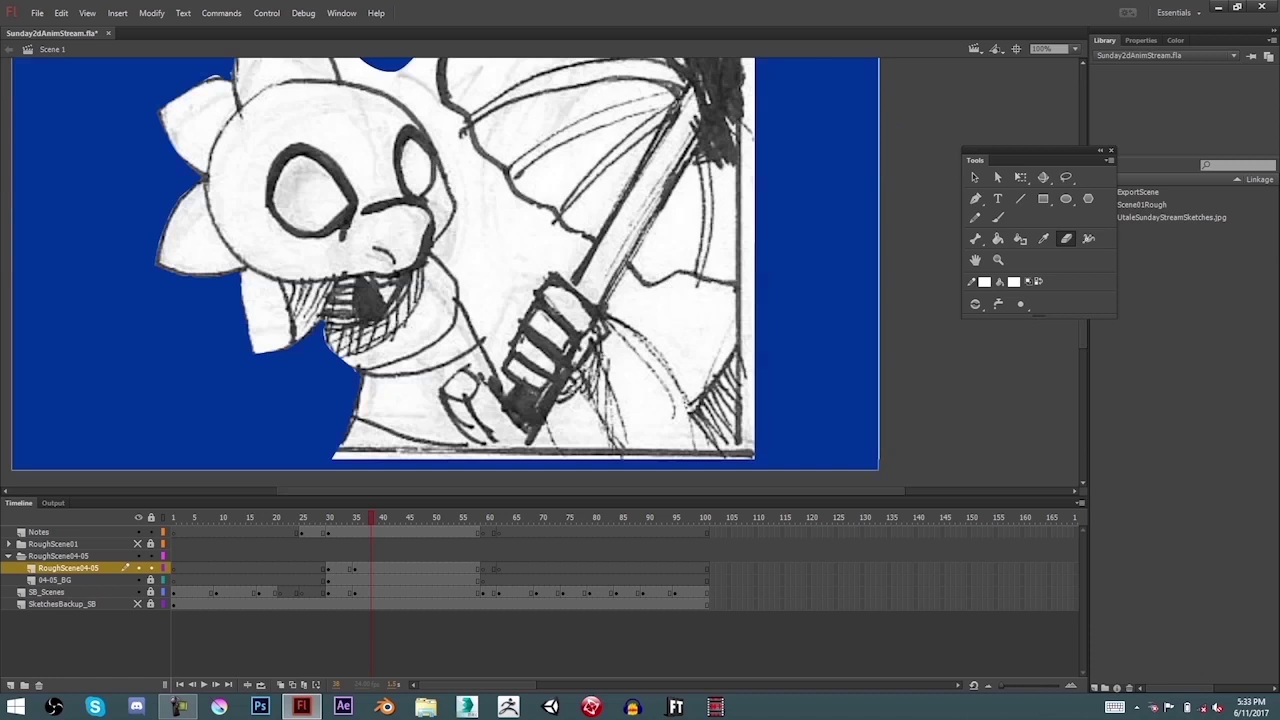
{"action": "key", "text": "z"}
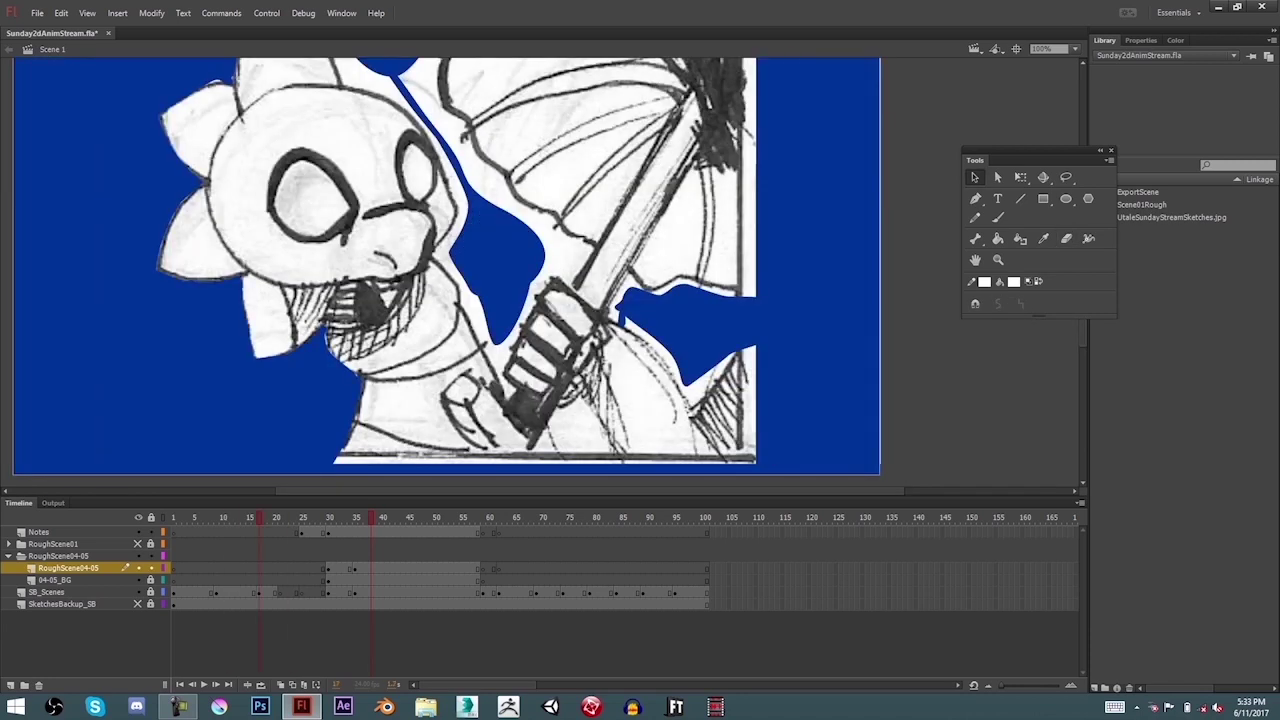
{"action": "key", "text": "comma"}
{"action": "key", "text": "comma"}
{"action": "key", "text": "comma"}
{"action": "key", "text": "comma"}
{"action": "key", "text": "comma"}
{"action": "key", "text": "comma"}
{"action": "key", "text": "comma"}
{"action": "key", "text": "comma"}
{"action": "key", "text": "comma"}
{"action": "key", "text": "comma"}
{"action": "key", "text": "comma"}
{"action": "key", "text": "comma"}
{"action": "key", "text": "comma"}
{"action": "key", "text": "comma"}
{"action": "key", "text": "comma"}
{"action": "key", "text": "comma"}
{"action": "key", "text": "comma"}
{"action": "key", "text": "comma"}
{"action": "key", "text": "ctrl+minus"}
{"action": "key", "text": "period"}
{"action": "key", "text": "period"}
{"action": "key", "text": "period"}
{"action": "key", "text": "period"}
{"action": "key", "text": "period"}
{"action": "key", "text": "period"}
{"action": "key", "text": "period"}
{"action": "key", "text": "period"}
{"action": "key", "text": "period"}
{"action": "key", "text": "period"}
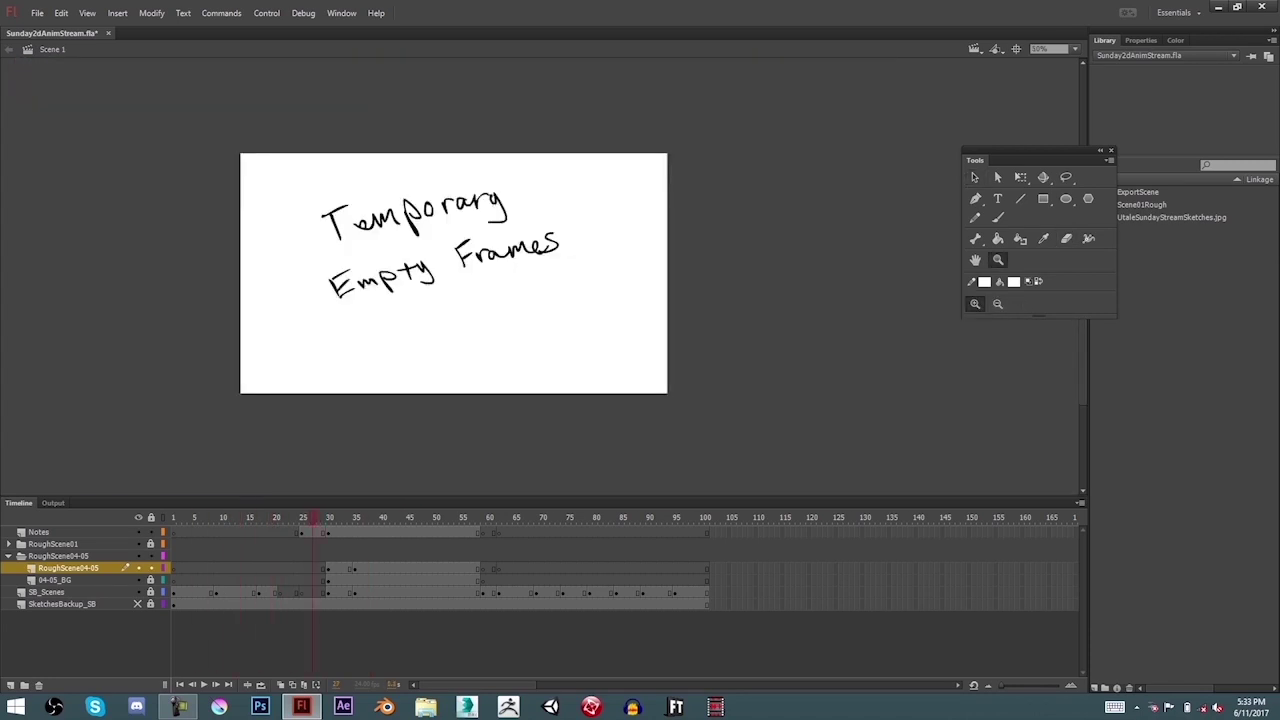
{"action": "key", "text": "period"}
{"action": "key", "text": "period"}
{"action": "key", "text": "period"}
{"action": "key", "text": "period"}
{"action": "key", "text": "period"}
{"action": "key", "text": "period"}
{"action": "key", "text": "period"}
{"action": "key", "text": "period"}
{"action": "key", "text": "period"}
{"action": "key", "text": "period"}
{"action": "key", "text": "period"}
{"action": "key", "text": "period"}
{"action": "key", "text": "period"}
{"action": "key", "text": "period"}
{"action": "key", "text": "period"}
{"action": "key", "text": "period"}
{"action": "key", "text": "period"}
{"action": "key", "text": "period"}
{"action": "key", "text": "period"}
{"action": "key", "text": "period"}
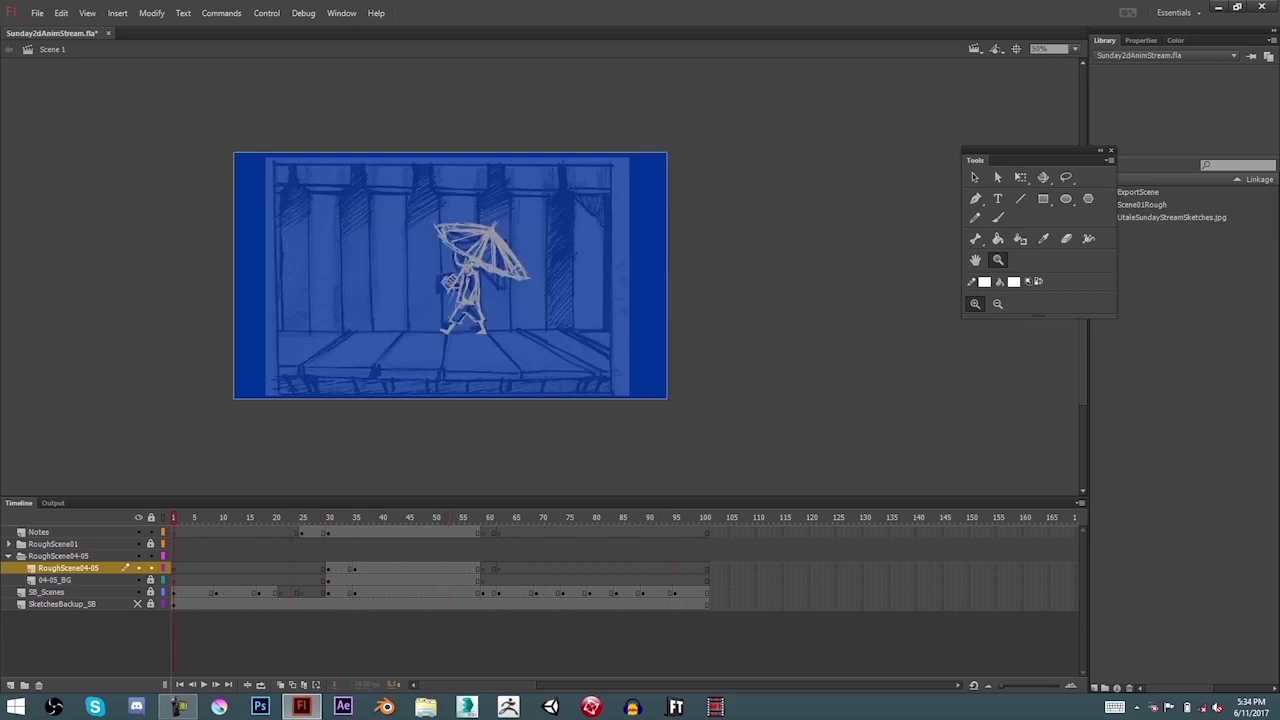
- Compare the thumbnails around frames 60–78 and settle on the Notes layer at frame 70 for brush notes
{"action": "left_click", "coordinate": [38, 532]}
{"action": "key", "text": "period"}
{"action": "key", "text": "period"}
{"action": "key", "text": "period"}
{"action": "key", "text": "period"}
{"action": "key", "text": "period"}
{"action": "key", "text": "period"}
{"action": "key", "text": "period"}
{"action": "key", "text": "period"}
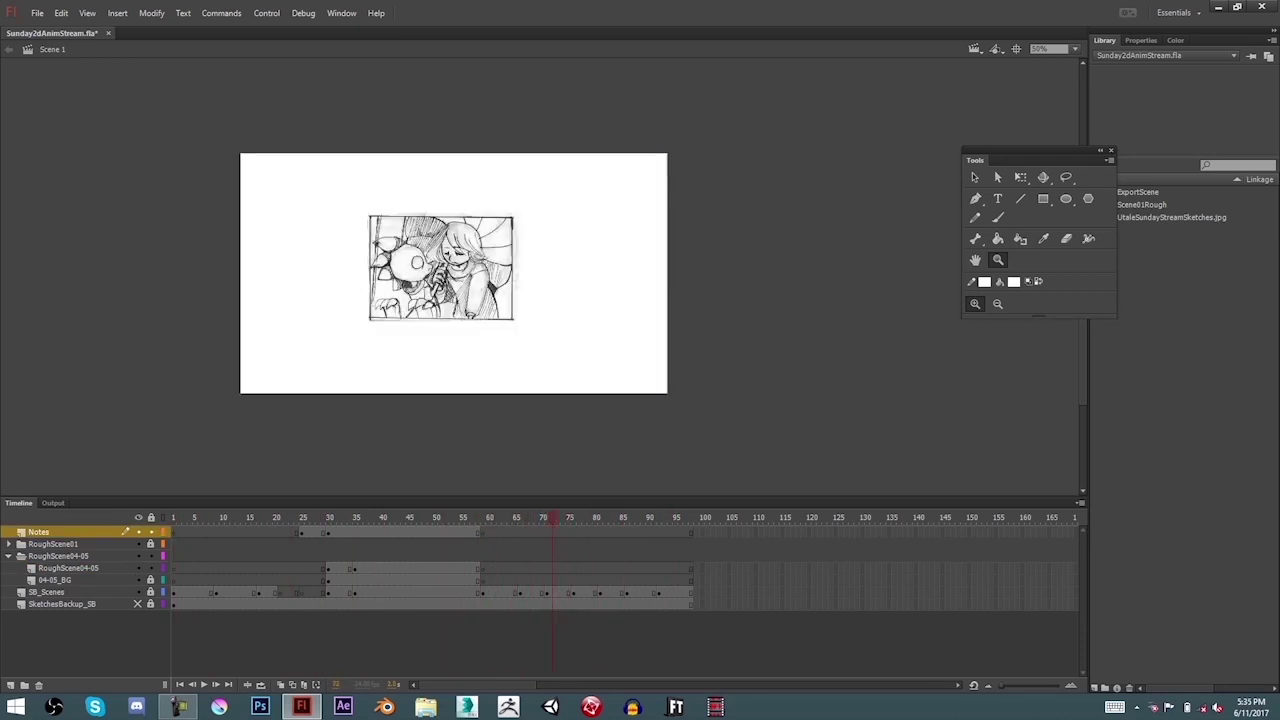
{"action": "left_click", "coordinate": [489, 592]}
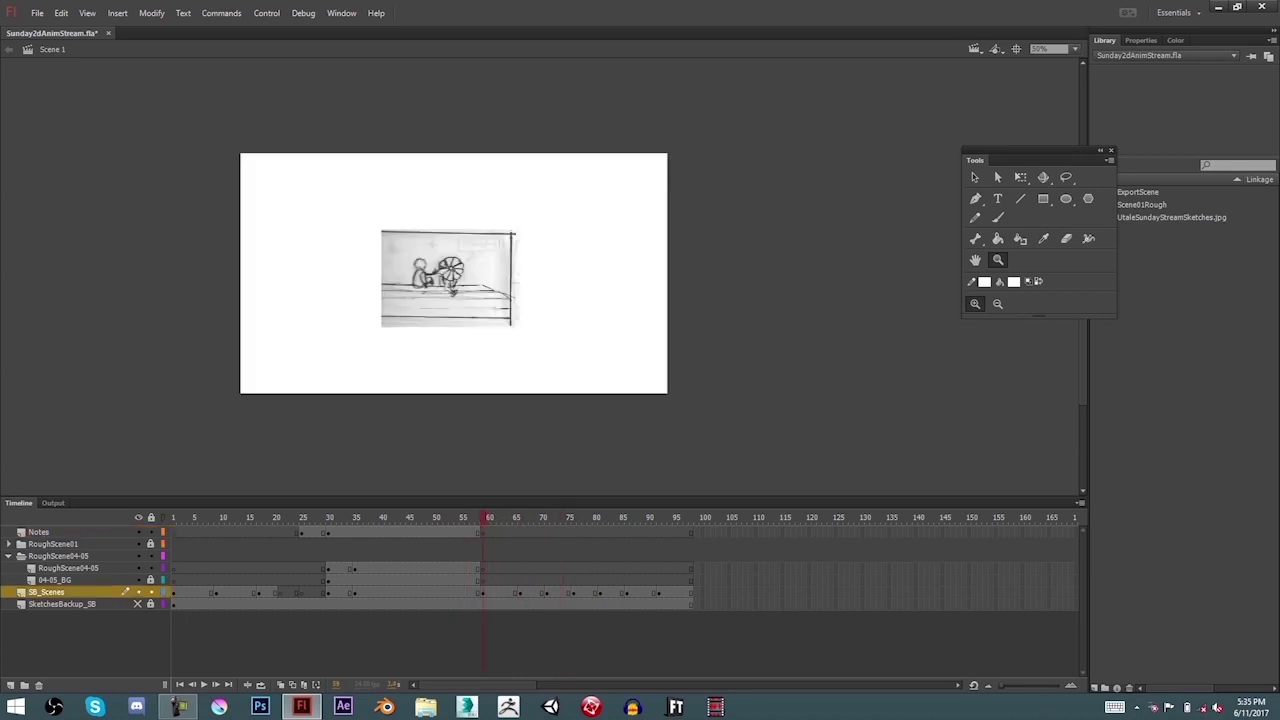
{"action": "left_click", "coordinate": [38, 532]}
{"action": "left_click", "coordinate": [585, 592]}
{"action": "key", "text": "comma"}
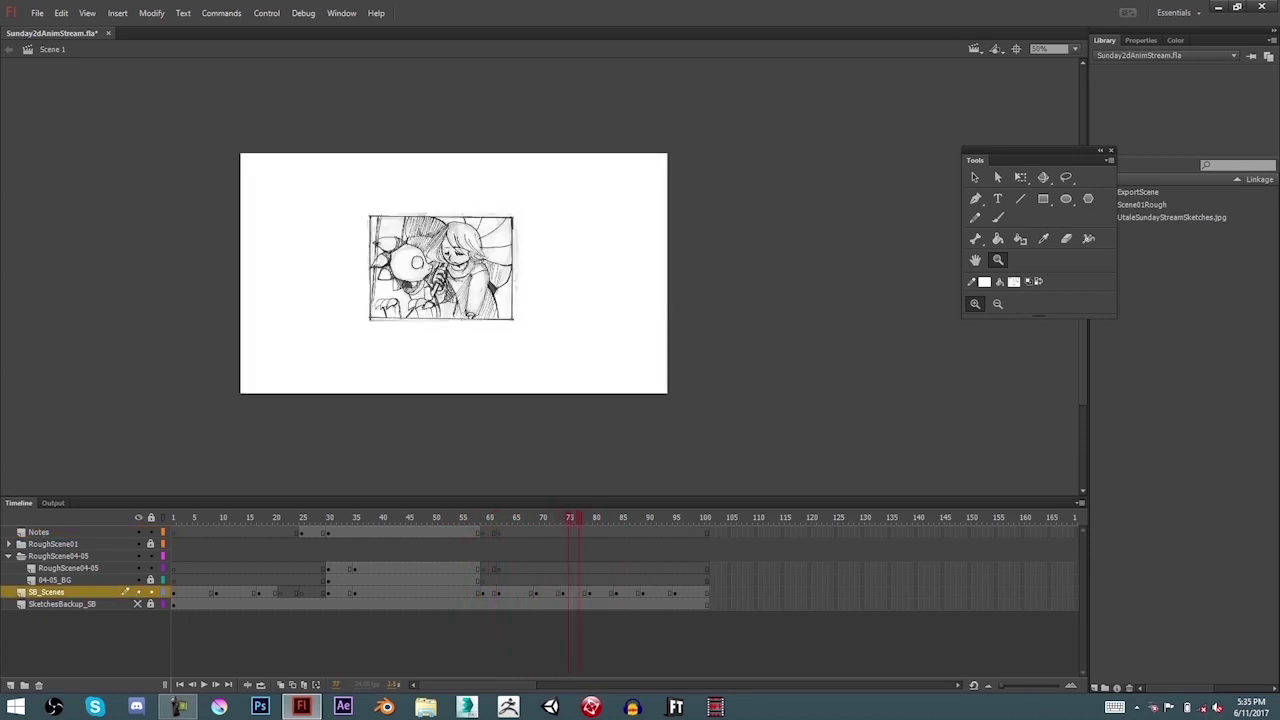
{"action": "left_click", "coordinate": [585, 592]}
{"action": "left_click", "coordinate": [566, 592]}
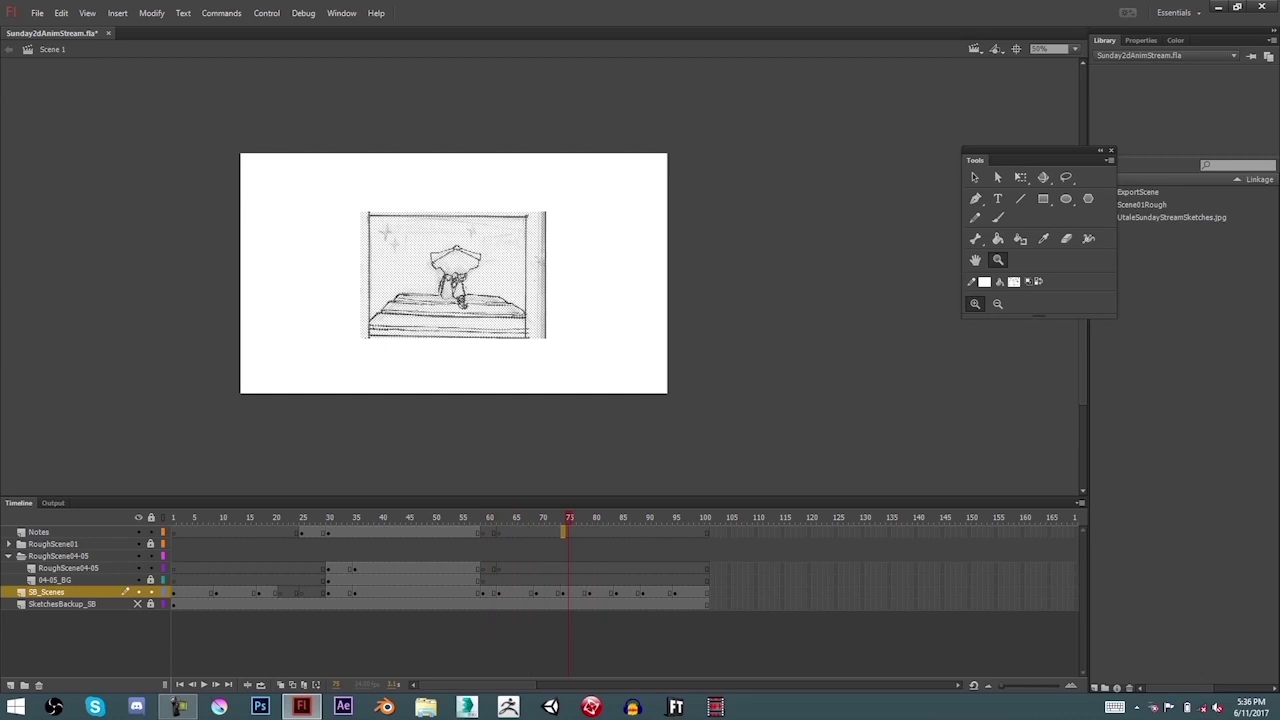
{"action": "left_click", "coordinate": [585, 532]}
{"action": "left_click", "coordinate": [541, 532]}
{"action": "key", "text": "b"}
{"action": "key", "text": "ctrl+equal"}
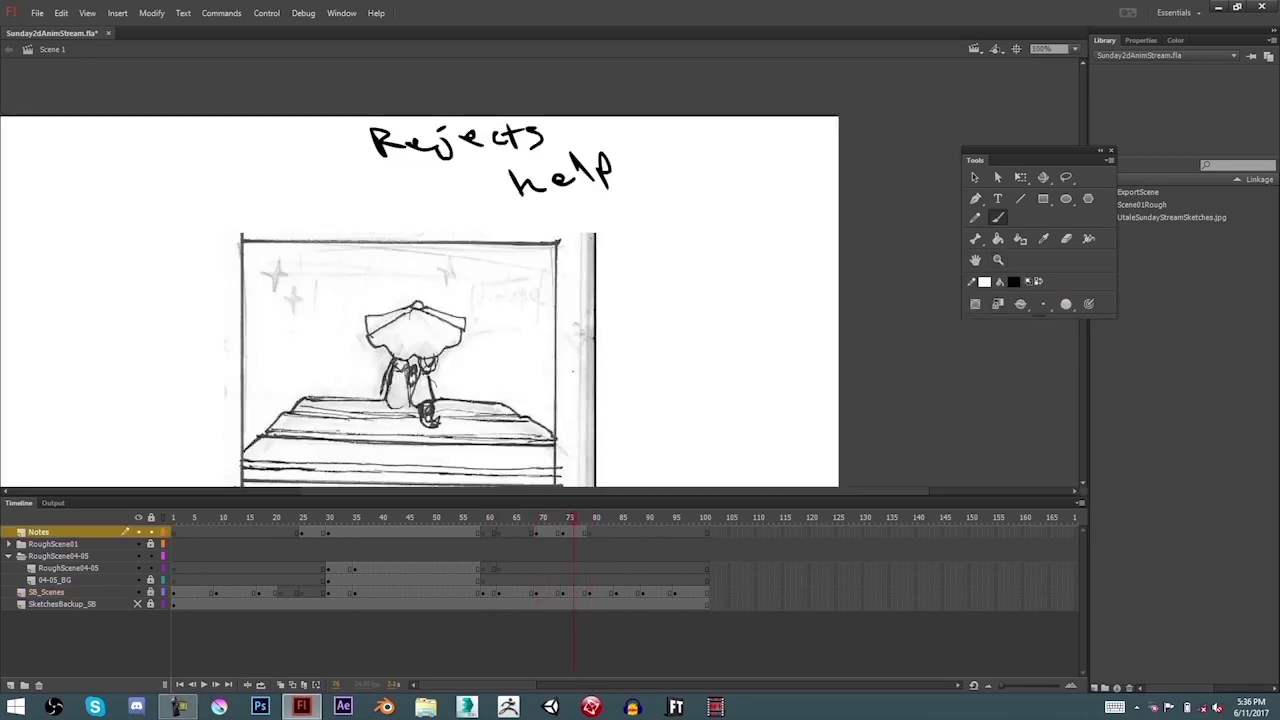
- Select SB_Scenes at frame 75 with the Lasso and jump to the frame-65 thumbnail
{"action": "left_click", "coordinate": [569, 592]}
{"action": "key", "text": "l"}
{"action": "left_click", "coordinate": [522, 592]}
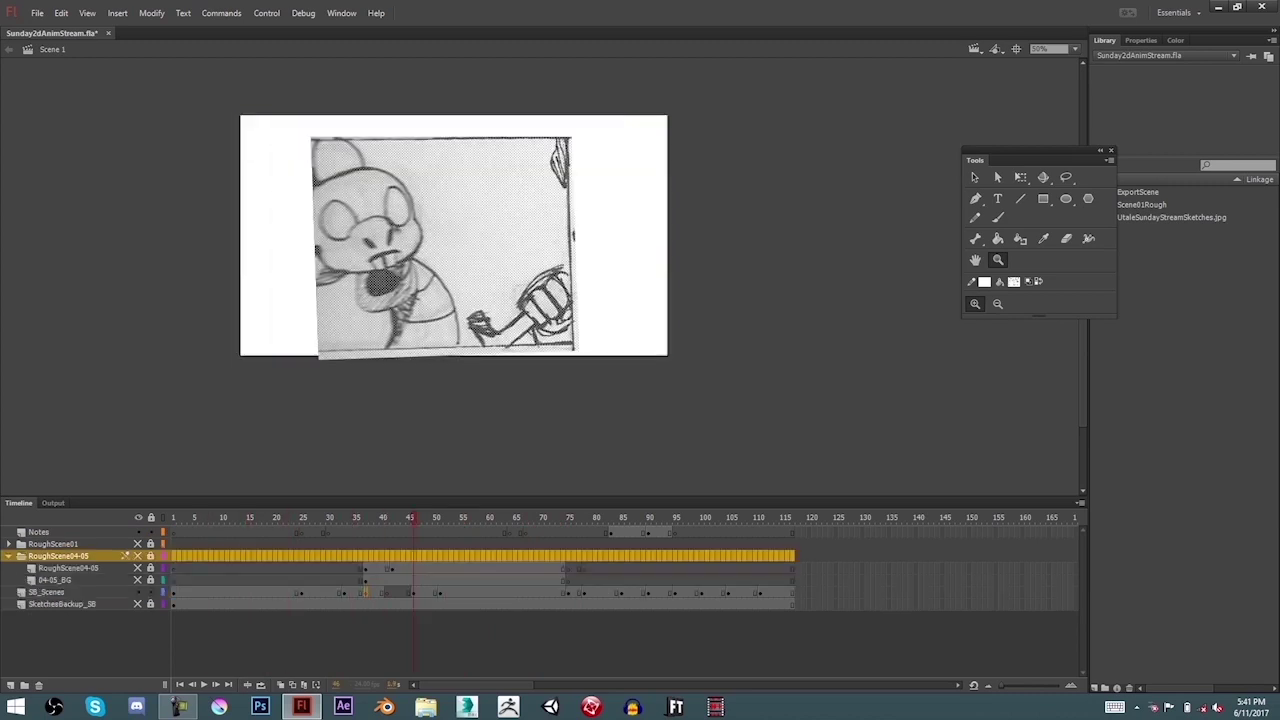
- Apply a frame command from the context menu at frame 42 on SB_Scenes
{"action": "left_click", "coordinate": [383, 592]}
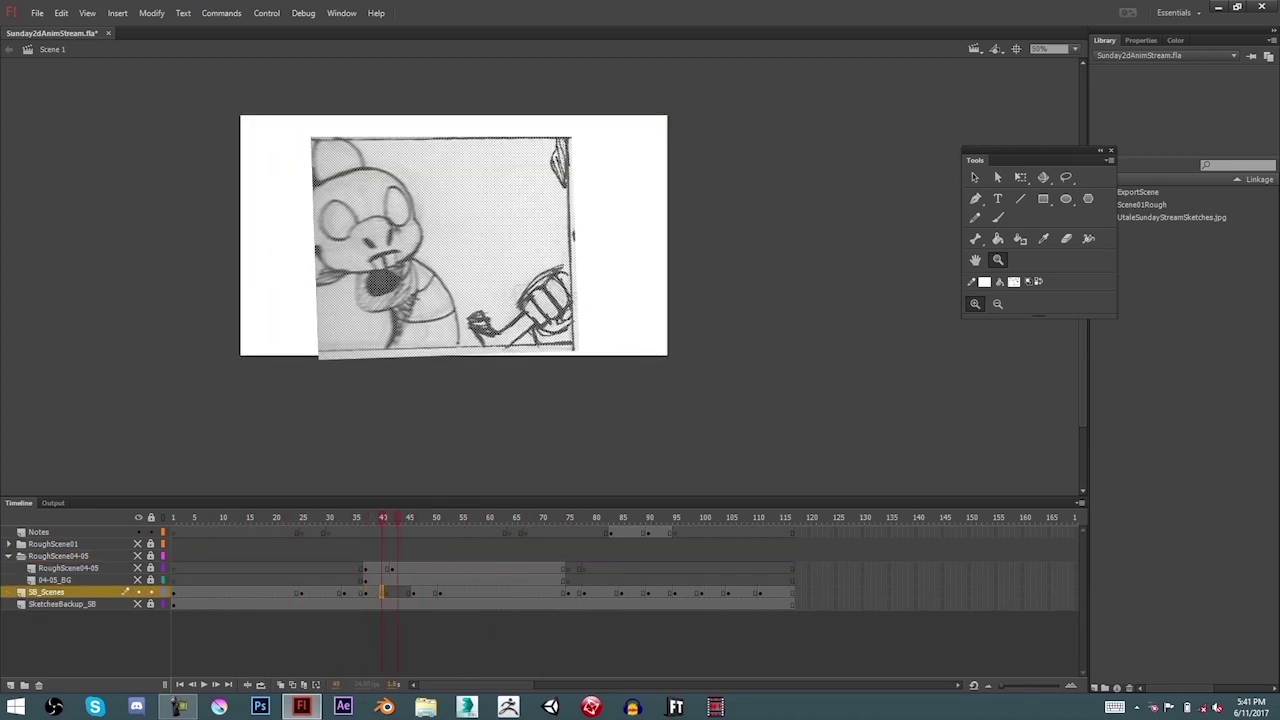
{"action": "left_click", "coordinate": [403, 592]}
{"action": "right_click", "coordinate": [393, 592]}
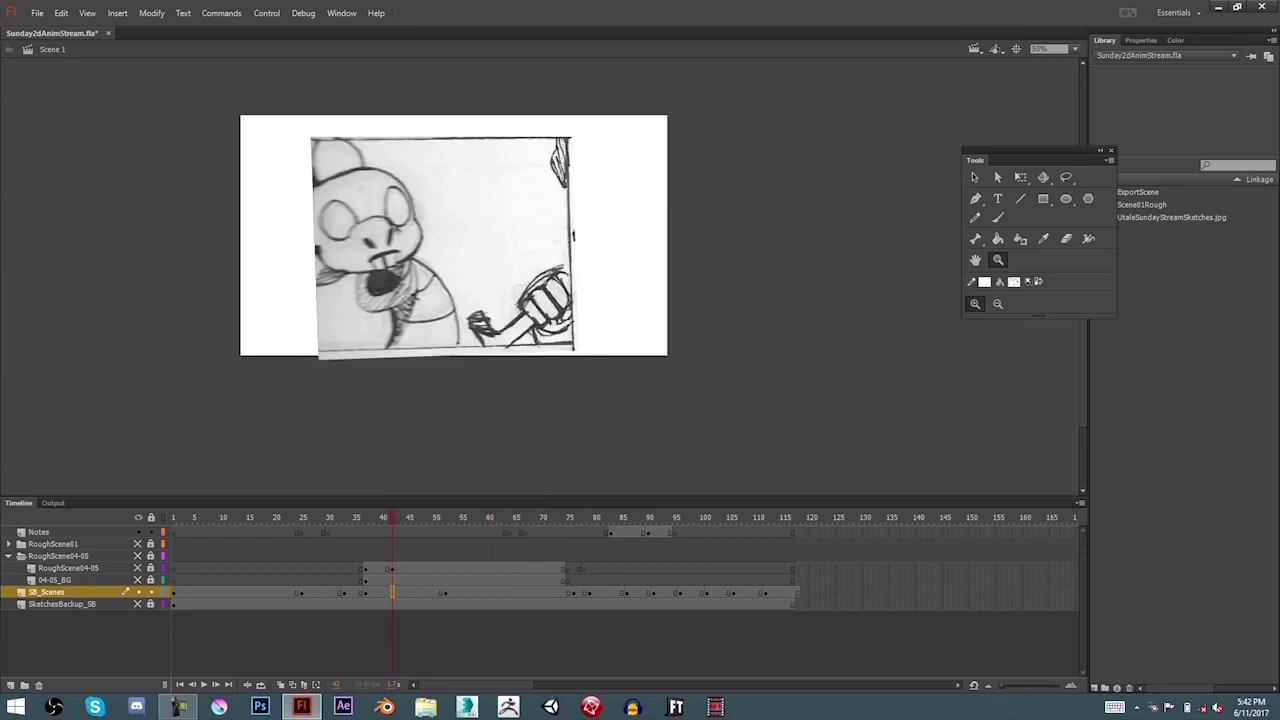
{"action": "left_click", "coordinate": [451, 592]}
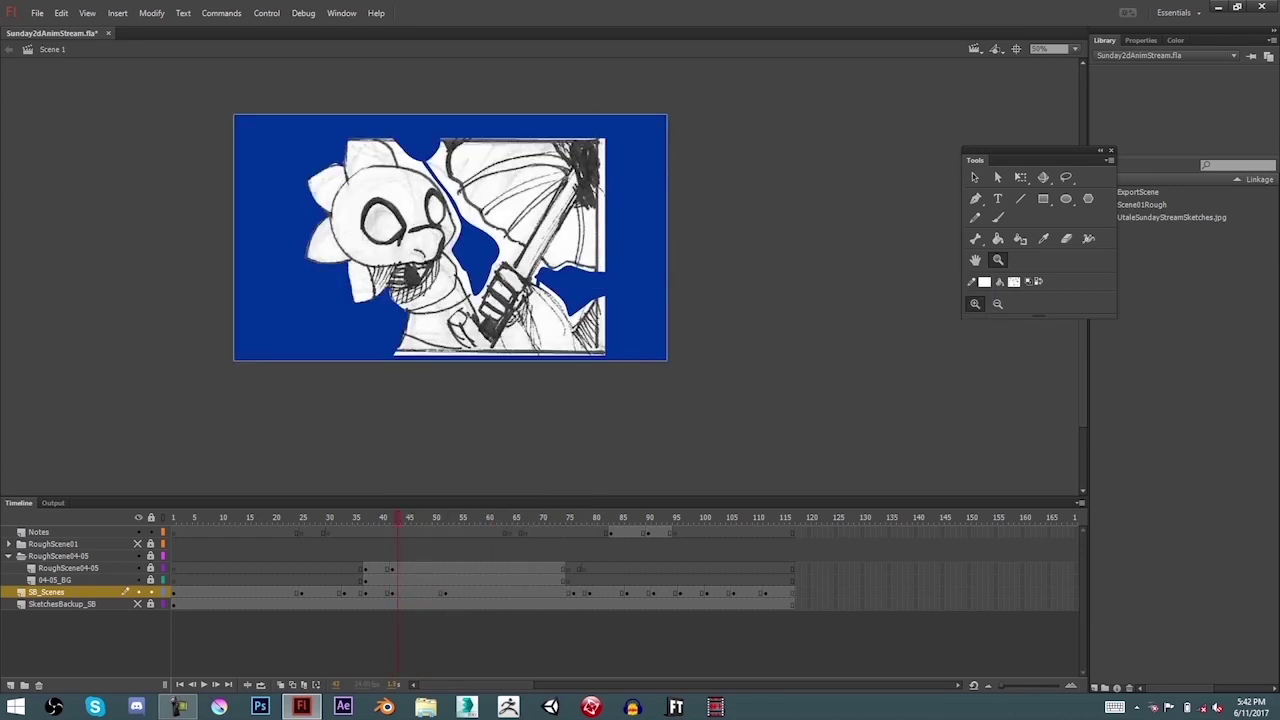
- Hide the RoughScene04-05 folder and play the animatic from frame 33
{"action": "left_click", "coordinate": [138, 556]}
{"action": "mouse_move", "coordinate": [403, 517]}
{"action": "left_mouse_down"}
{"action": "mouse_move", "coordinate": [314, 517]}
{"action": "mouse_move", "coordinate": [330, 517]}
{"action": "left_mouse_up"}
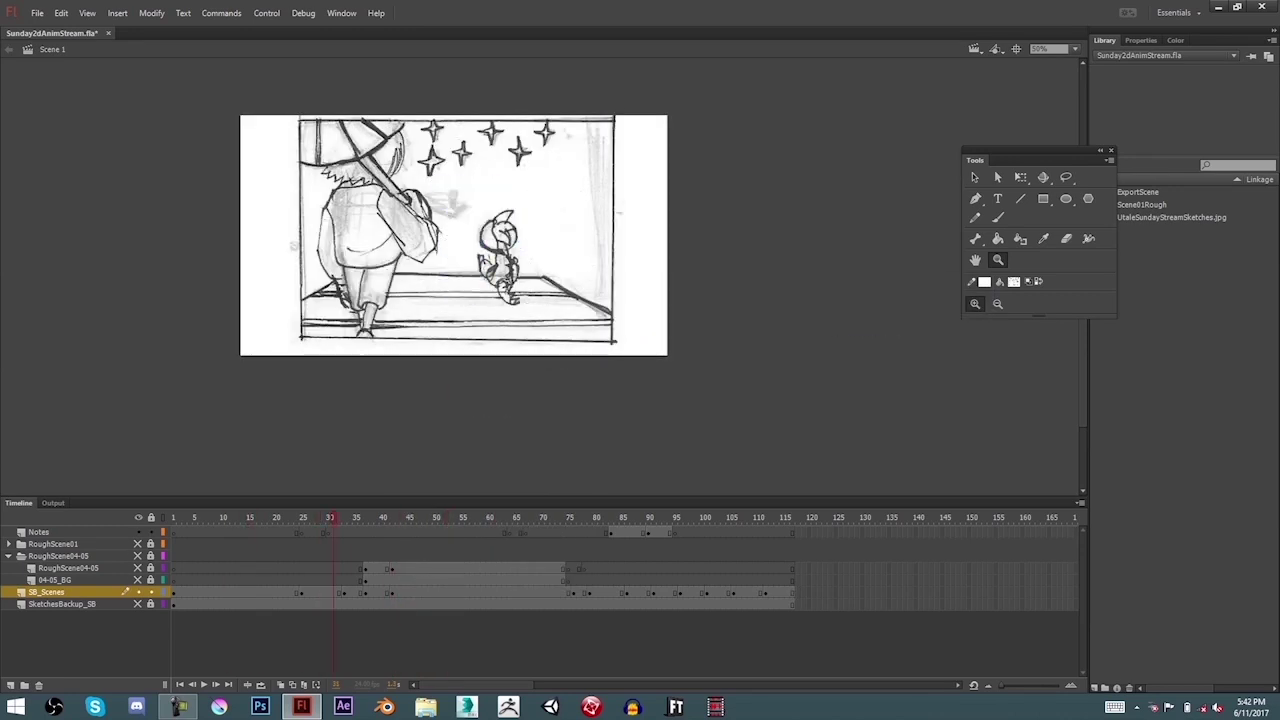
{"action": "key", "text": "Return"}
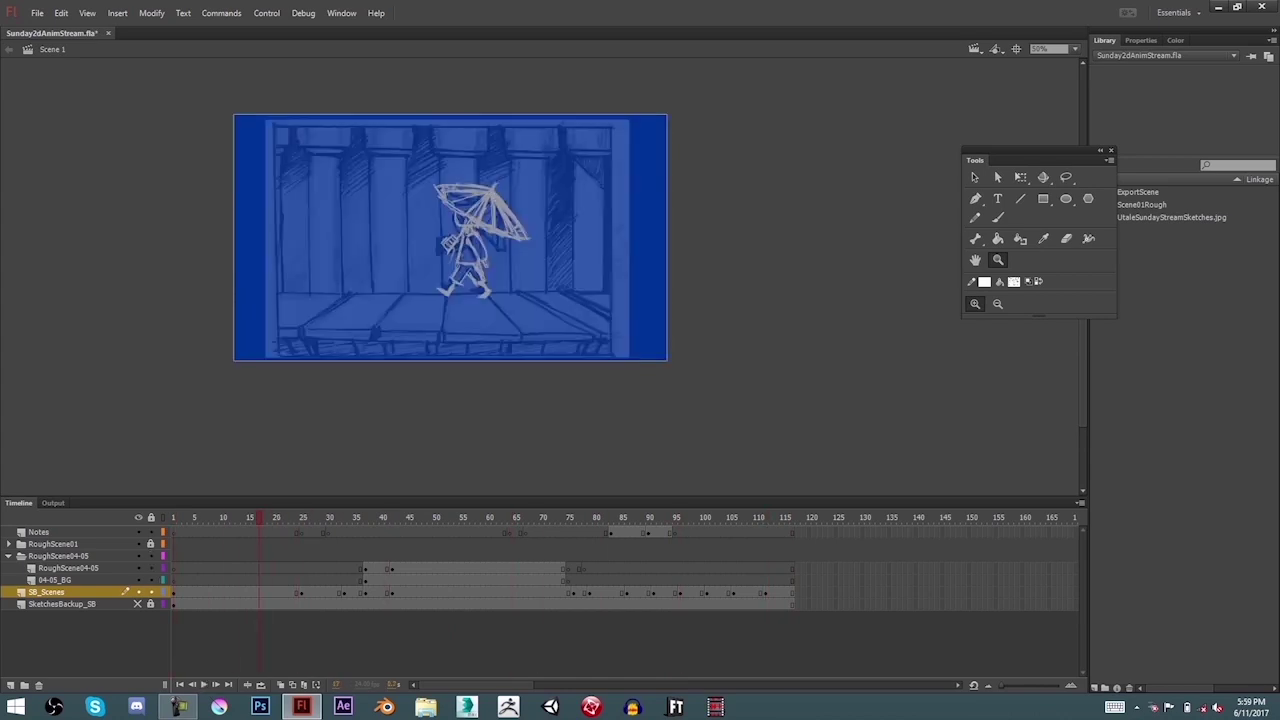
- Expand RoughScene01 and select the bgPlaceholder frame span up to frame 125
{"action": "left_click", "coordinate": [296, 568]}
{"action": "left_click", "coordinate": [8, 543]}
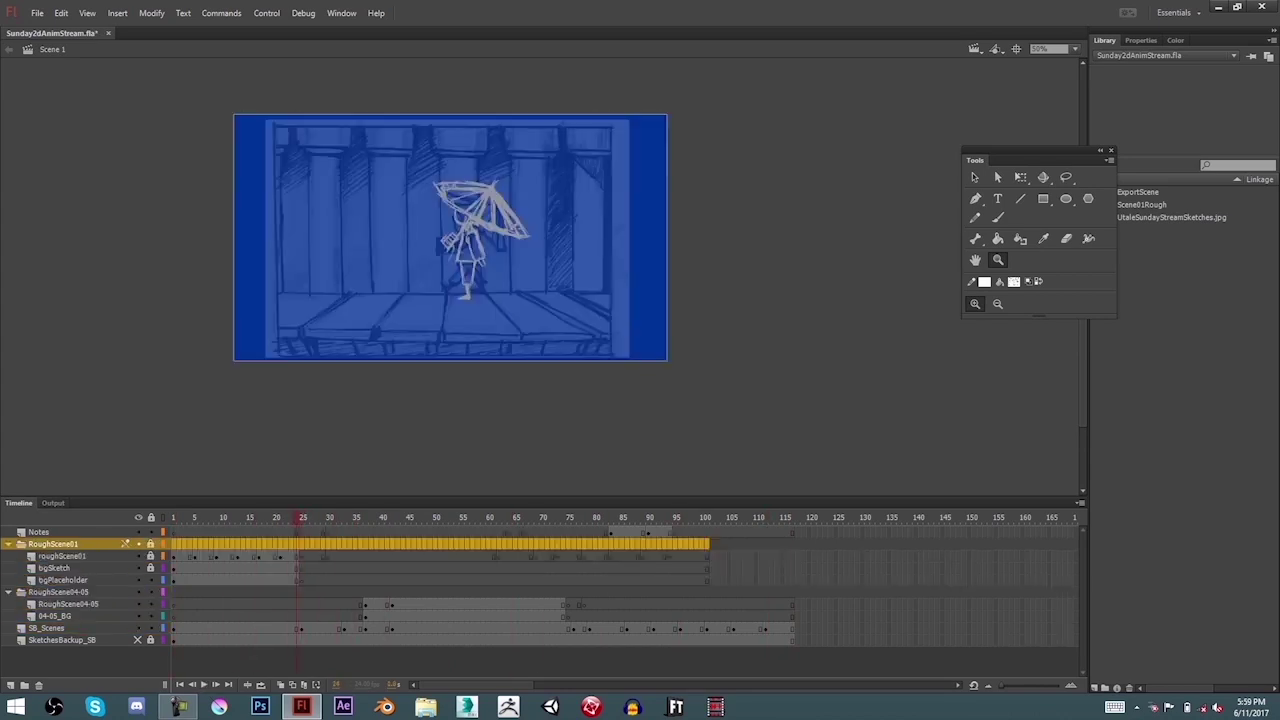
{"action": "left_click", "coordinate": [8, 591]}
{"action": "left_click", "coordinate": [765, 592]}
{"action": "left_click", "coordinate": [765, 556]}
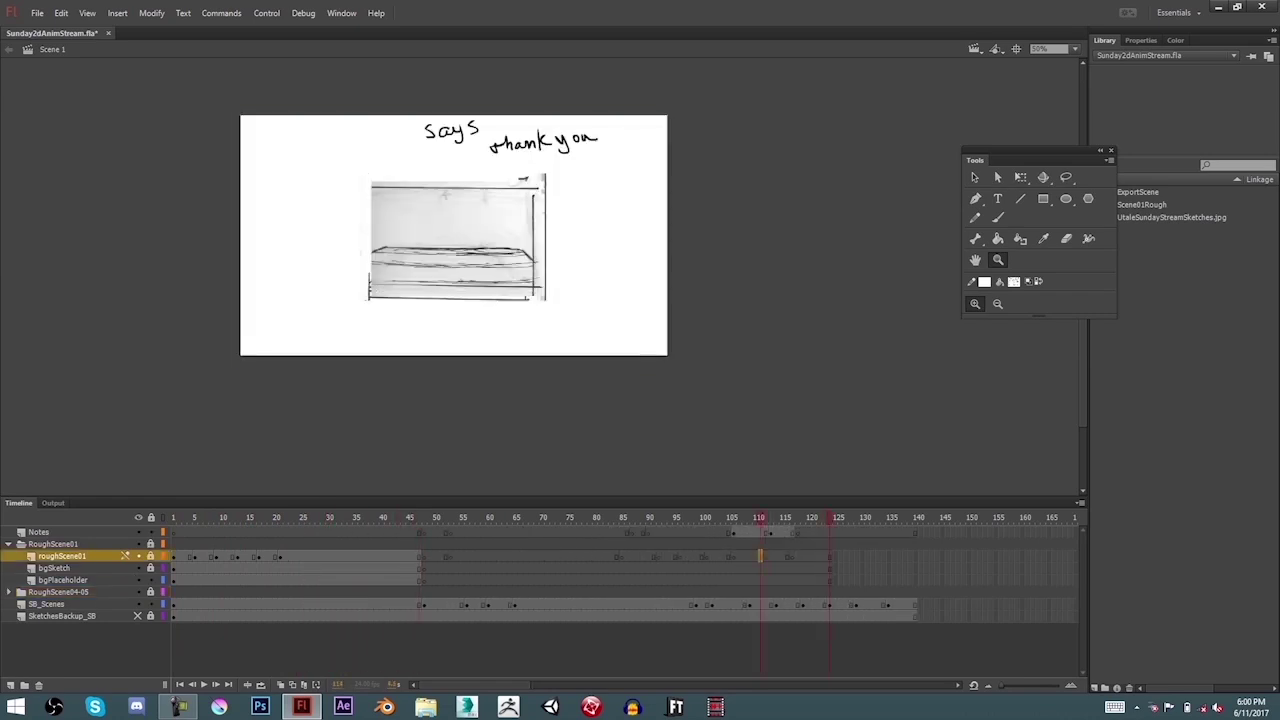
{"action": "left_click", "coordinate": [452, 580]}
{"action": "left_click_drag", "start_coordinate": [452, 580], "coordinate": [423, 580]}
{"action": "left_click", "coordinate": [8, 543]}
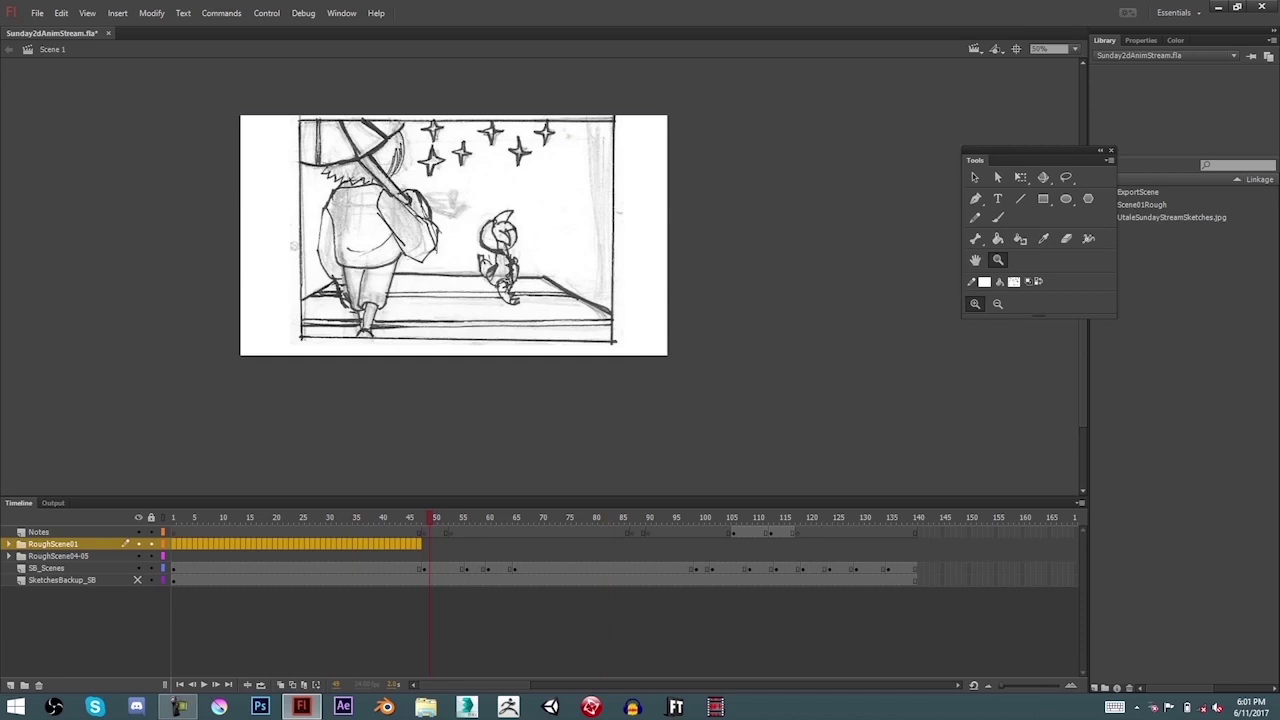
- Review the storyboard thumbnails from frame 52, play them back, and save the file
{"action": "left_click", "coordinate": [466, 568]}
{"action": "left_click", "coordinate": [451, 532]}
{"action": "left_click", "coordinate": [489, 532]}
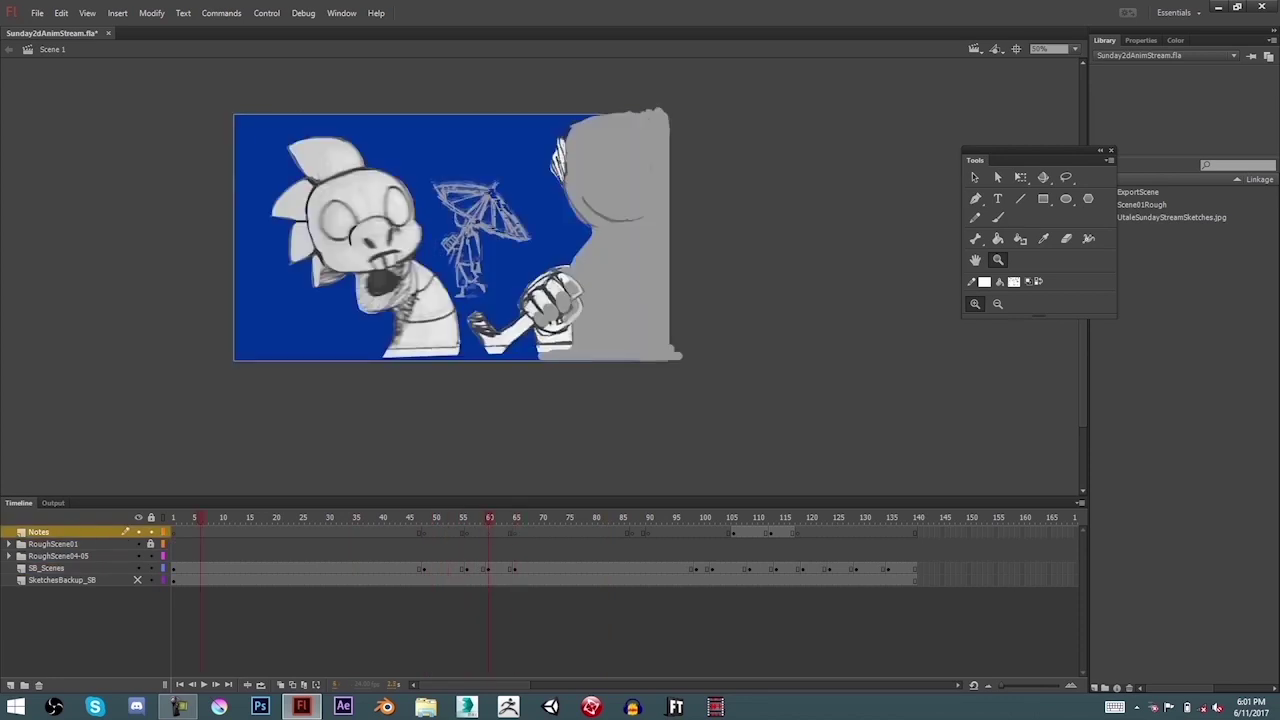
{"action": "left_click", "coordinate": [437, 532]}
{"action": "key", "text": "Return"}
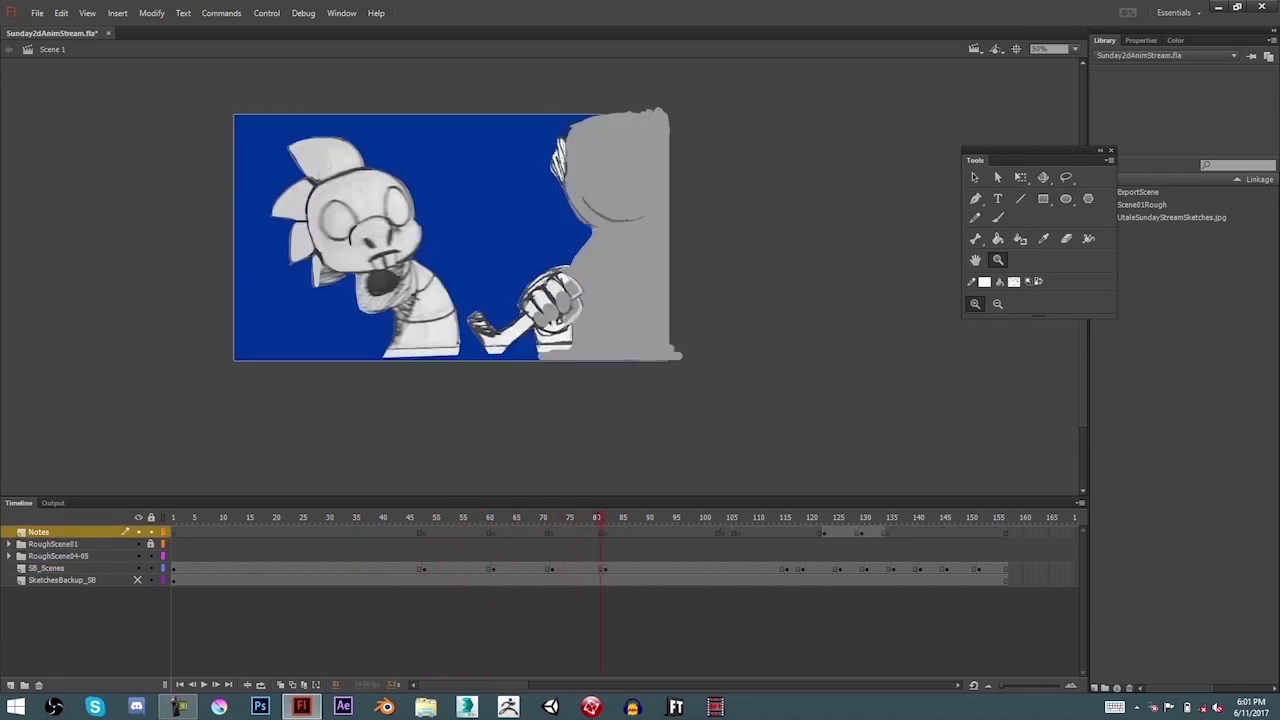
{"action": "key", "text": "ctrl+s"}
{"action": "mouse_move", "coordinate": [600, 517]}
{"action": "left_mouse_down"}
{"action": "mouse_move", "coordinate": [694, 517]}
{"action": "mouse_move", "coordinate": [543, 517]}
{"action": "mouse_move", "coordinate": [993, 517]}
{"action": "left_mouse_up"}
- Expand the RoughScene04-05 folder, select its 04-05_BG layer, and save
{"action": "left_click", "coordinate": [9, 556]}
{"action": "left_click", "coordinate": [50, 580]}
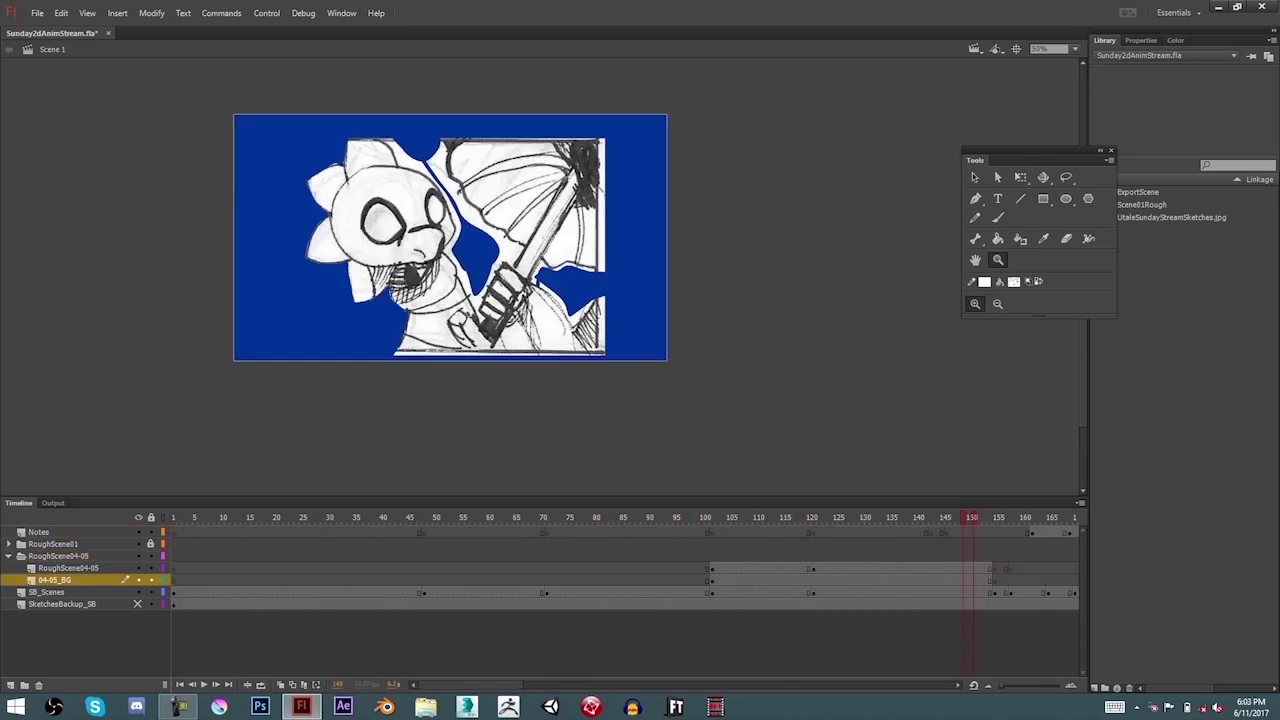
{"action": "left_click", "coordinate": [893, 604]}
{"action": "key", "text": "ctrl+s"}
- Around frame 150, extend the panel holds with F5 and add a keyframe on the Notes layer
{"action": "left_click", "coordinate": [38, 532]}
{"action": "left_click_drag", "start_coordinate": [357, 517], "coordinate": [652, 517]}
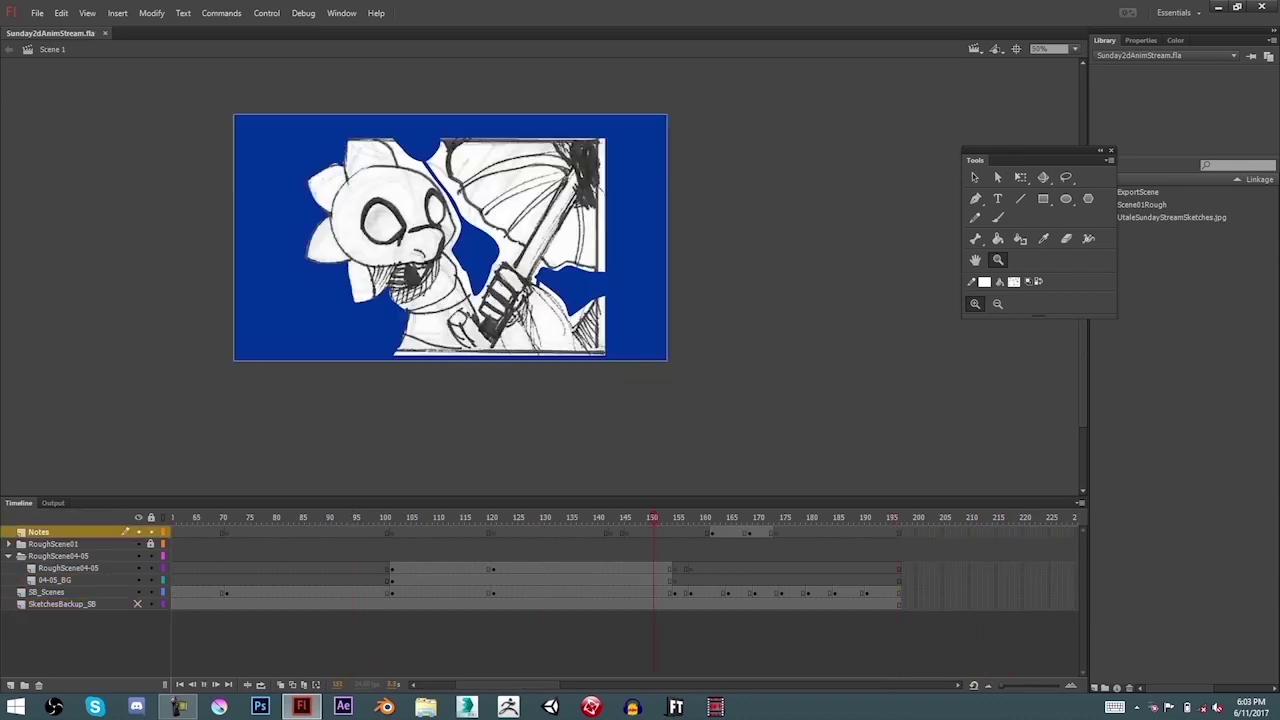
{"action": "key", "text": "F5"}
{"action": "key", "text": "F5"}
{"action": "key", "text": "F5"}
{"action": "key", "text": "F5"}
{"action": "key", "text": "F5"}
{"action": "key", "text": "F5"}
{"action": "key", "text": "F5"}
{"action": "key", "text": "F5"}
{"action": "key", "text": "F5"}
{"action": "key", "text": "F5"}
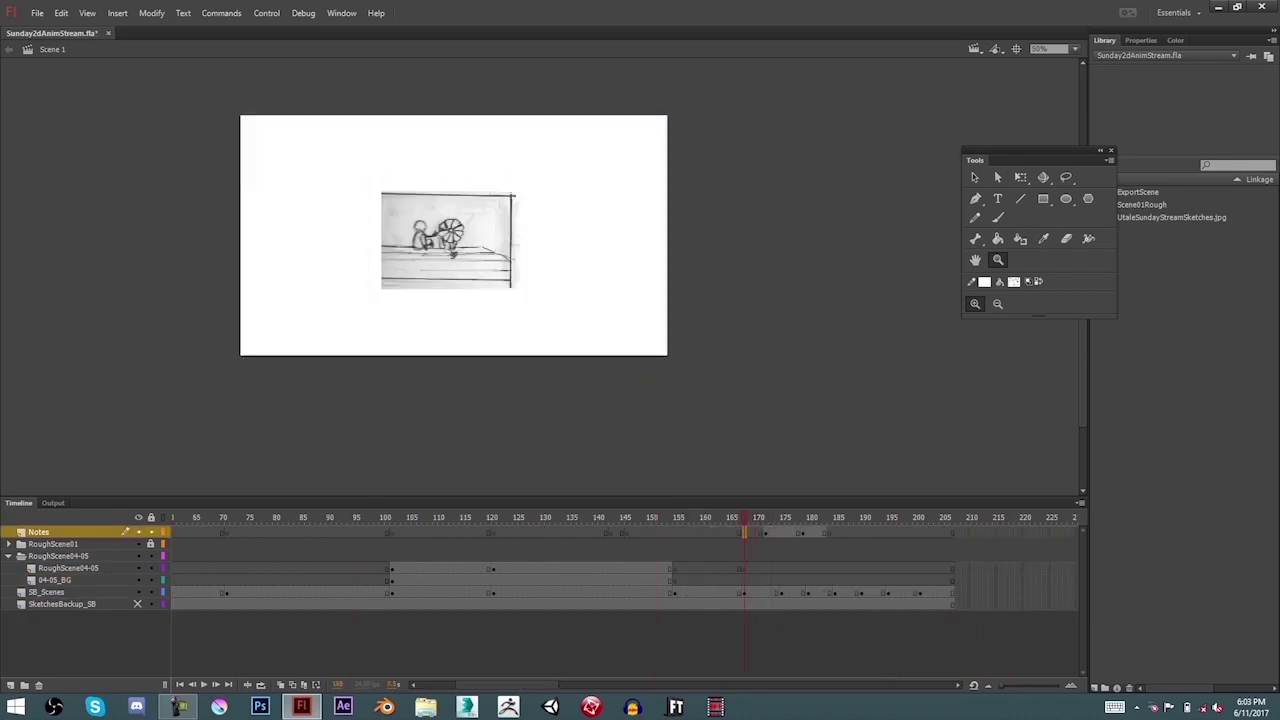
{"action": "right_click", "coordinate": [762, 533]}
{"action": "left_click", "coordinate": [800, 363]}
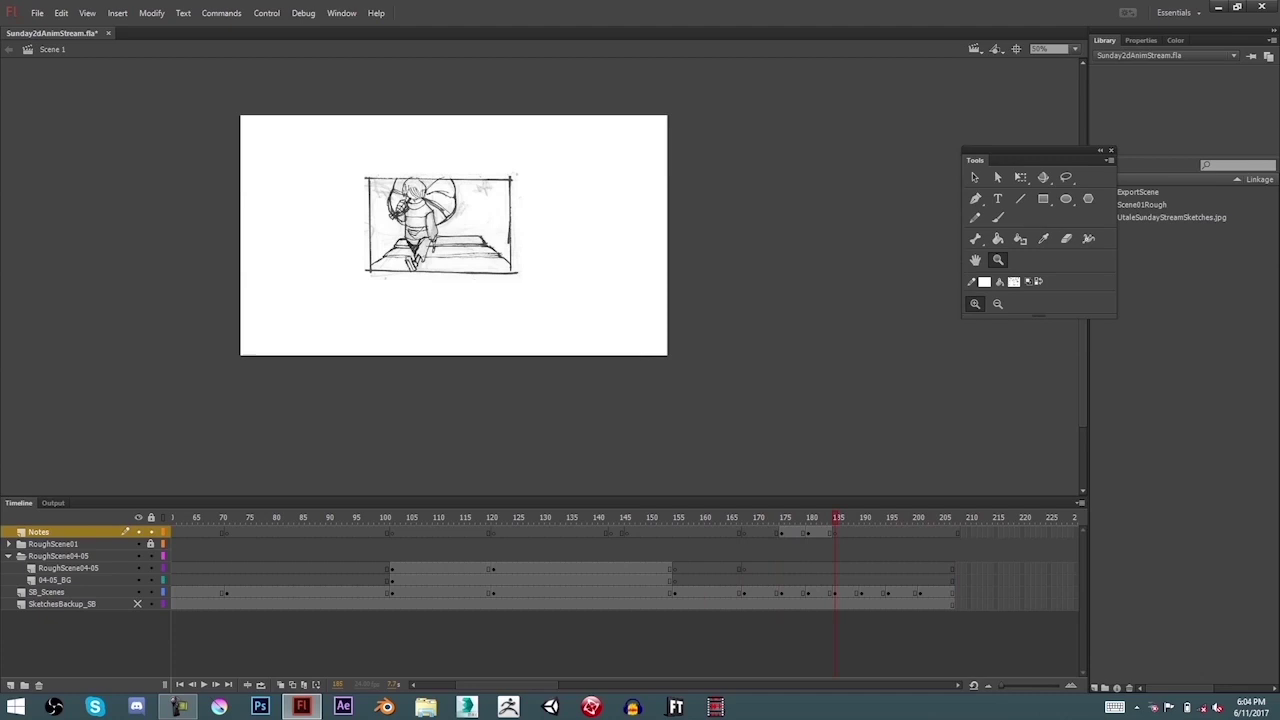
{"action": "key", "text": "comma"}
{"action": "key", "text": "comma"}
{"action": "key", "text": "comma"}
{"action": "key", "text": "comma"}
{"action": "key", "text": "comma"}
{"action": "key", "text": "comma"}
{"action": "key", "text": "comma"}
{"action": "key", "text": "comma"}
{"action": "key", "text": "comma"}
{"action": "key", "text": "comma"}
{"action": "key", "text": "comma"}
{"action": "key", "text": "comma"}
{"action": "key", "text": "comma"}
{"action": "key", "text": "comma"}
{"action": "key", "text": "comma"}
{"action": "key", "text": "comma"}
{"action": "key", "text": "comma"}
{"action": "key", "text": "comma"}
{"action": "key", "text": "comma"}
{"action": "key", "text": "comma"}
{"action": "key", "text": "F5"}
{"action": "key", "text": "F5"}
{"action": "key", "text": "F5"}
{"action": "key", "text": "F5"}
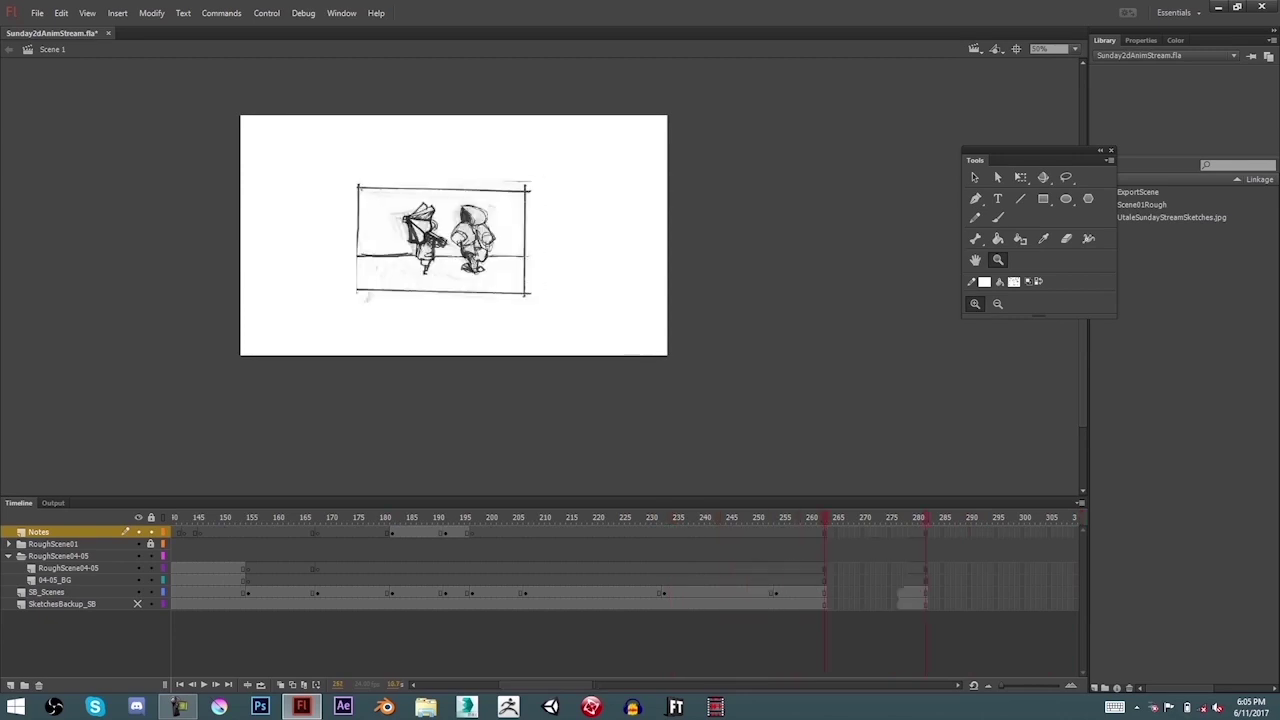
- Set the brush colour to black on the Notes layer and reselect the RoughScene04-05 folder
{"action": "left_click", "coordinate": [58, 556]}
{"action": "left_click", "coordinate": [9, 556]}
{"action": "left_click", "coordinate": [38, 532]}
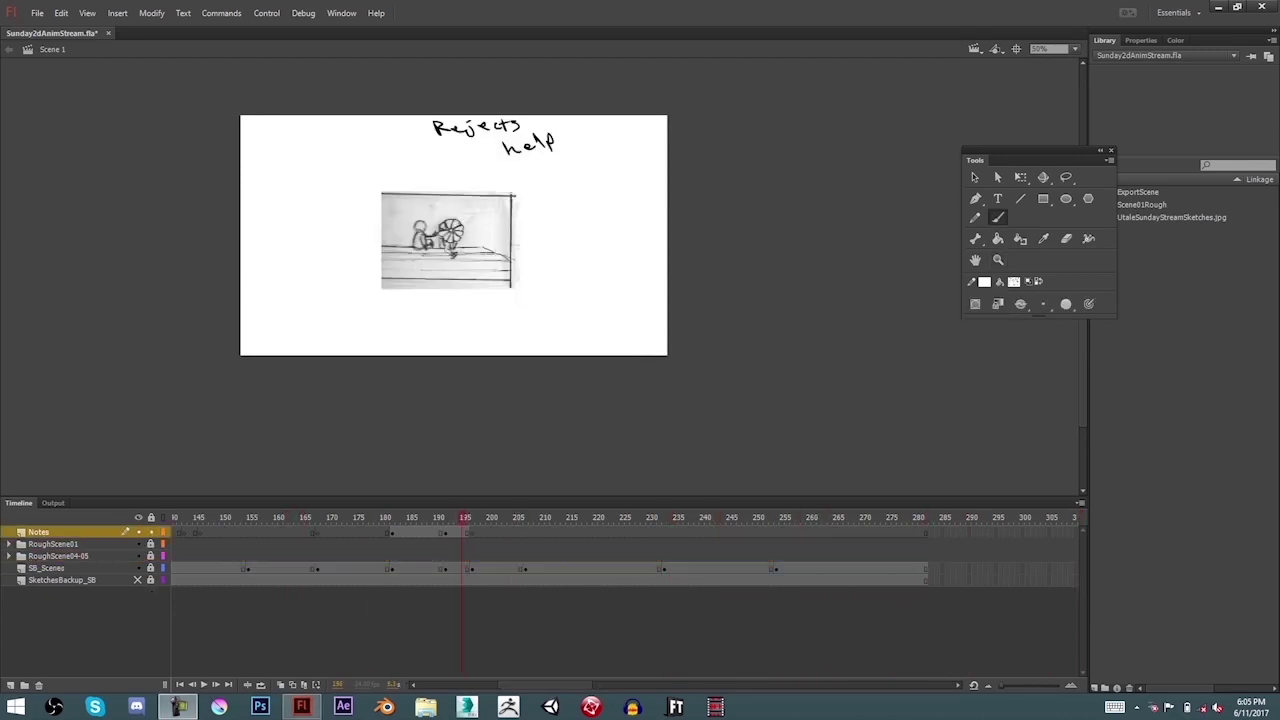
{"action": "key", "text": "b"}
{"action": "left_click", "coordinate": [1013, 281]}
{"action": "left_click", "coordinate": [1040, 325]}
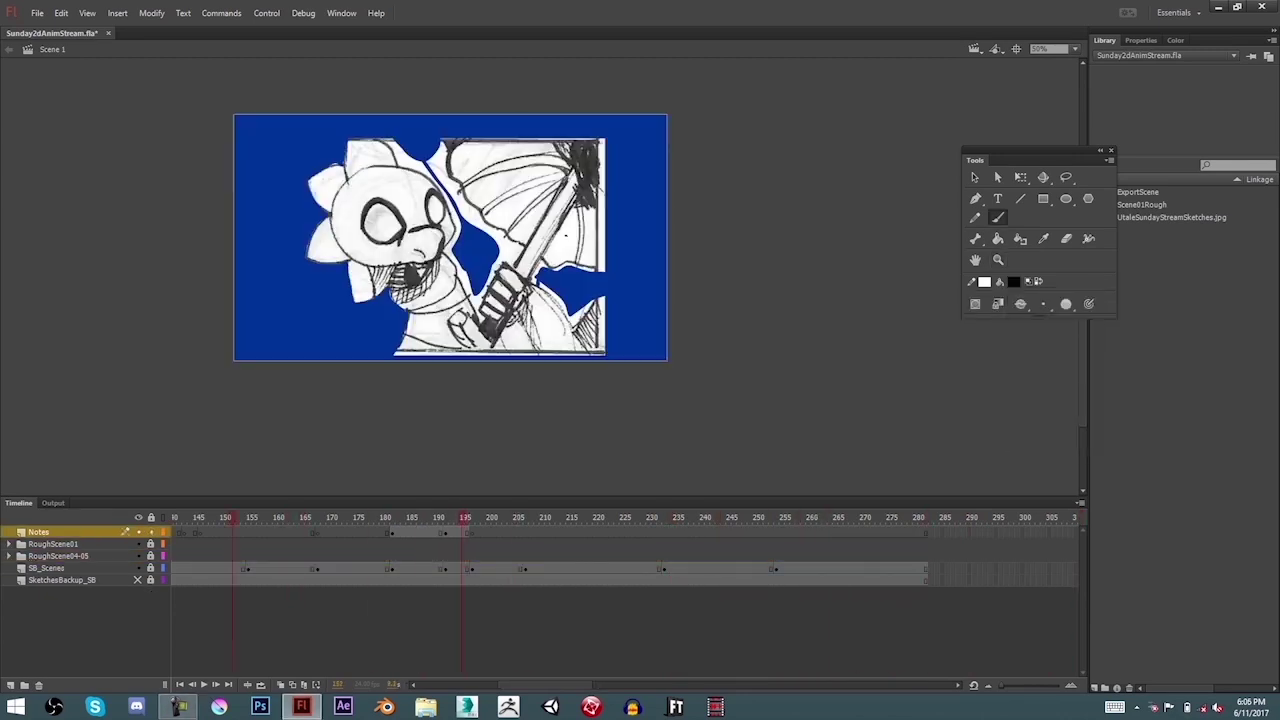
{"action": "left_click", "coordinate": [46, 568]}
{"action": "left_click", "coordinate": [38, 532]}
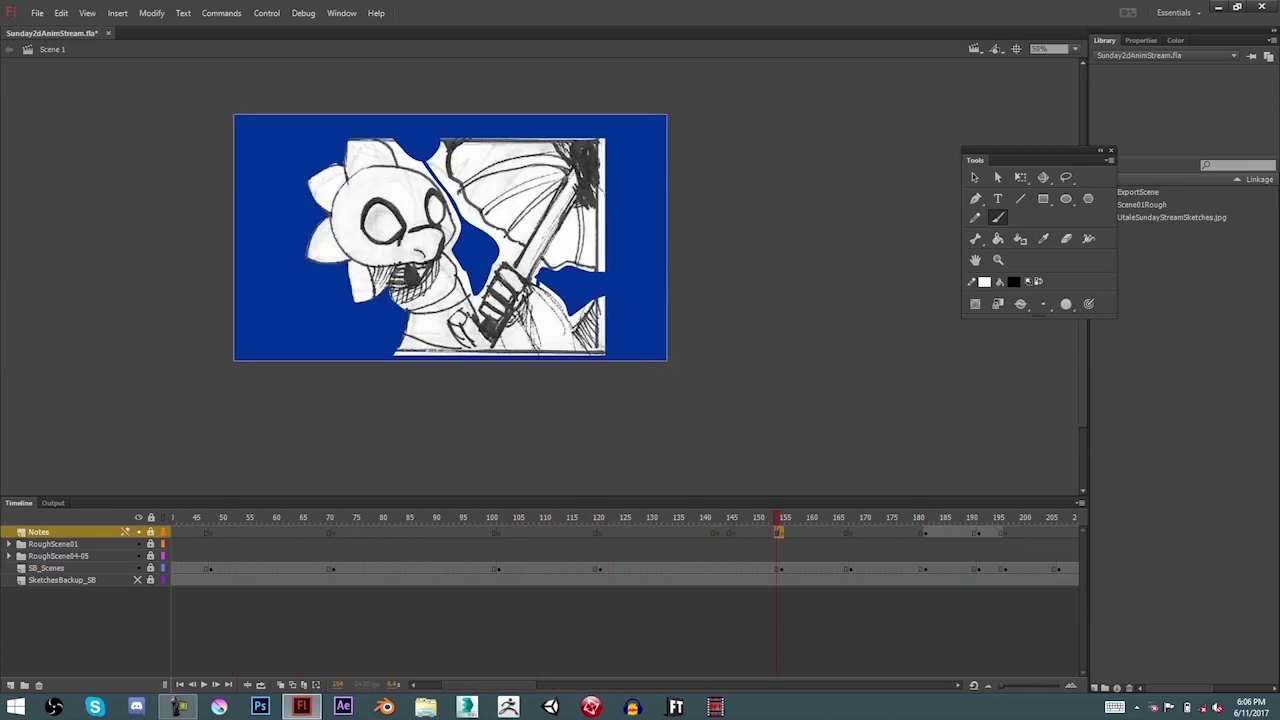
{"action": "left_click", "coordinate": [9, 556]}
- Erase the blue stripe between the character and umbrella at 200% zoom, then save
{"action": "key", "text": "e"}
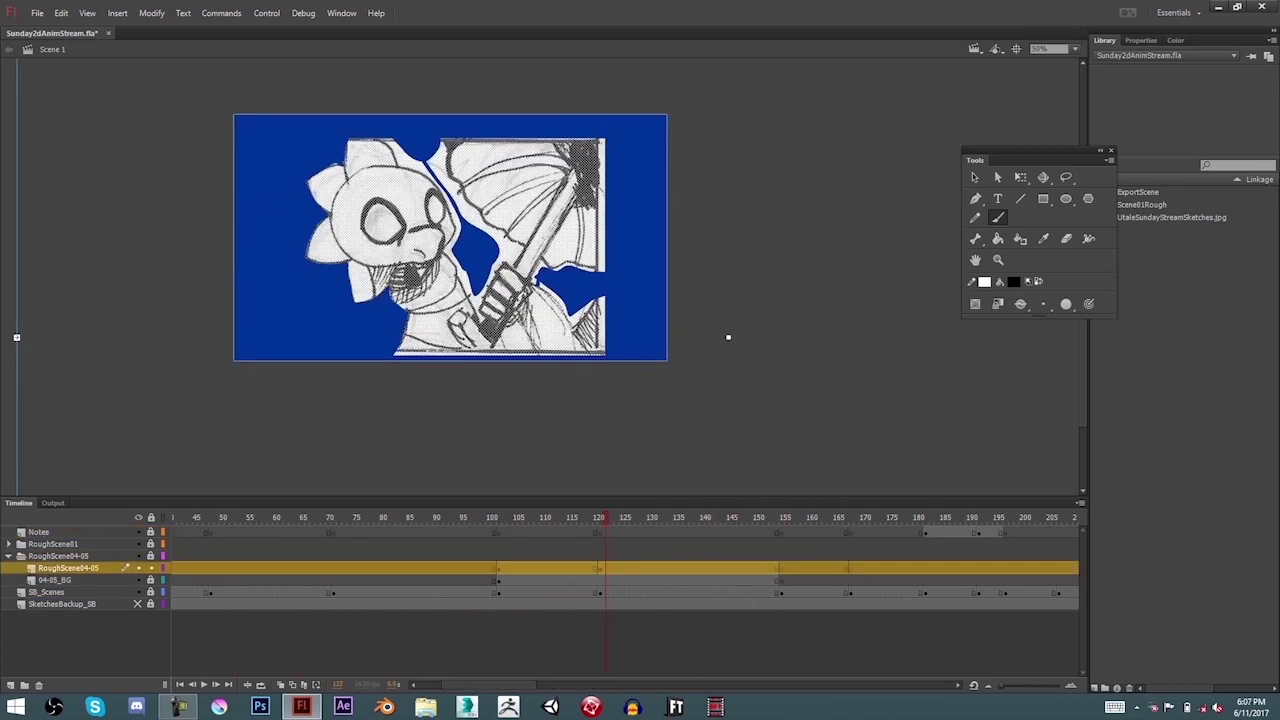
{"action": "left_click_drag", "start_coordinate": [314, 98], "coordinate": [357, 143]}
{"action": "key", "text": "ctrl+equal"}
{"action": "key", "text": "ctrl+equal"}
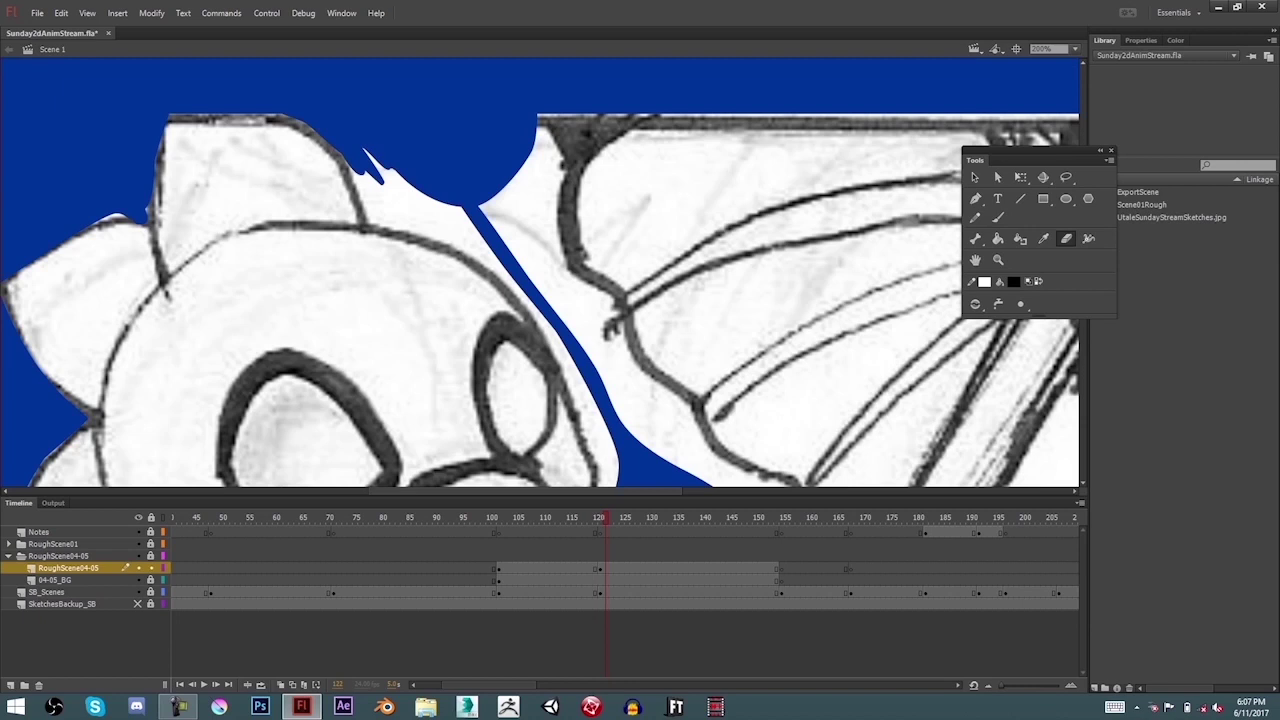
{"action": "left_click_drag", "start_coordinate": [548, 110], "coordinate": [540, 280]}
{"action": "left_click_drag", "start_coordinate": [609, 331], "coordinate": [530, 260]}
{"action": "key", "text": "ctrl+s"}
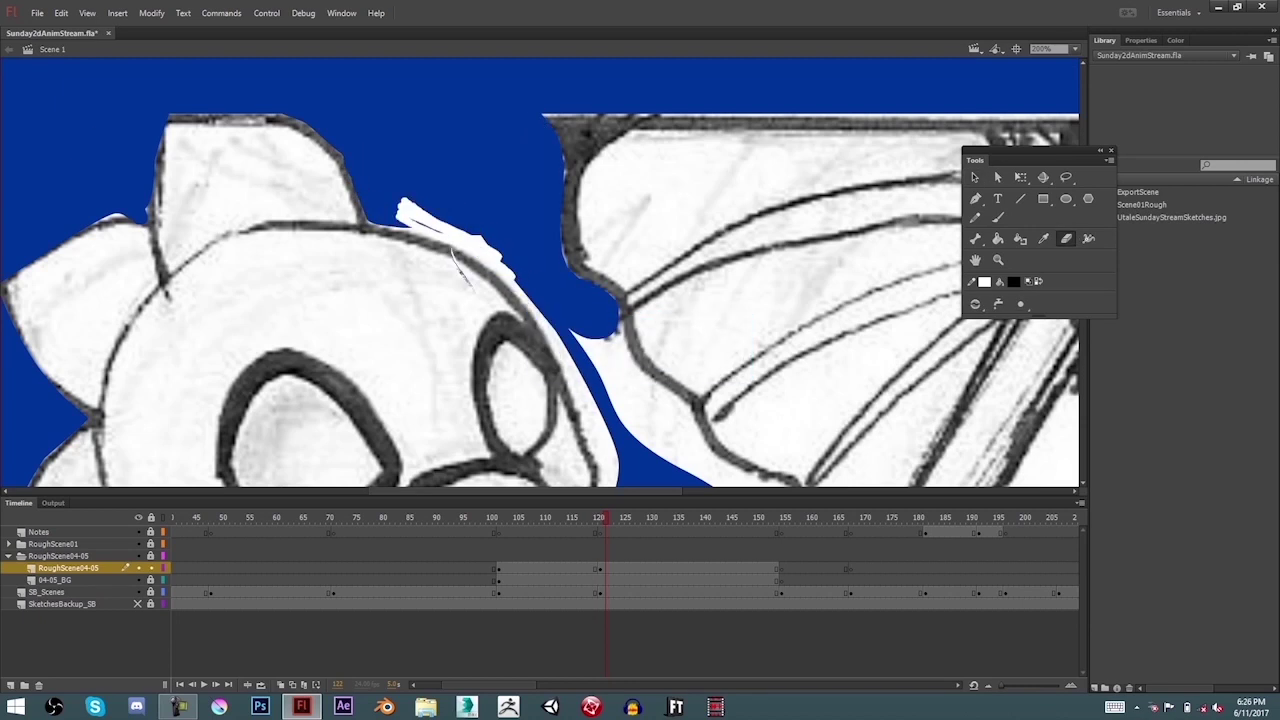
- Undo the erase beside the ladder and zoom back out to 100%
{"action": "scroll", "coordinate": [540, 275], "scroll_direction": "down", "scroll_amount": 2}
{"action": "scroll", "coordinate": [540, 275], "scroll_direction": "right", "scroll_amount": 2}
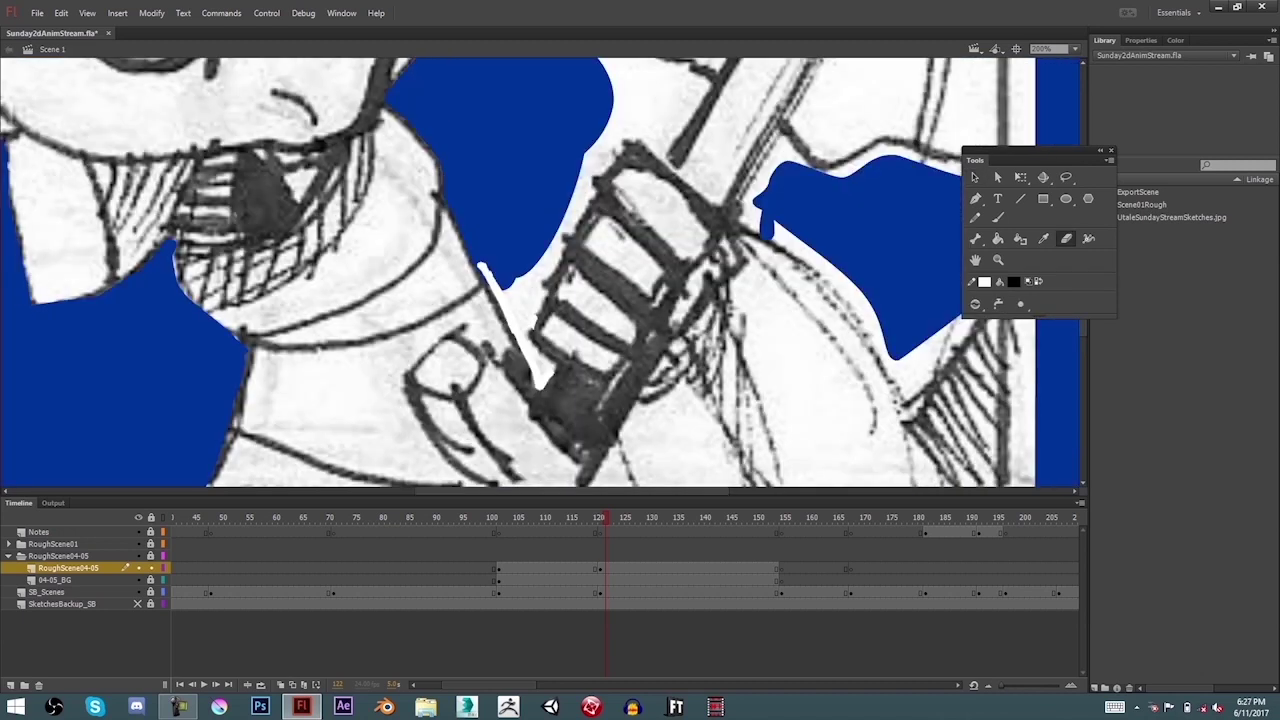
{"action": "key", "text": "ctrl+z"}
{"action": "key", "text": "v"}
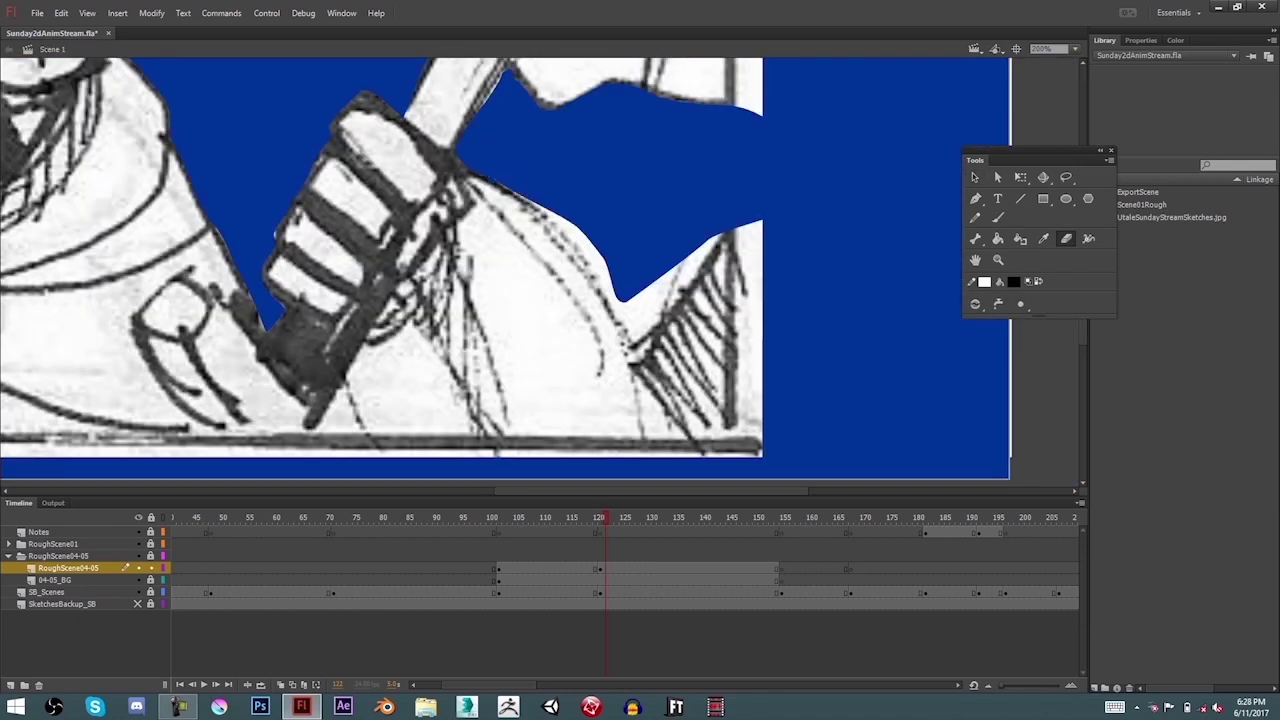
{"action": "key", "text": "z"}
{"action": "key", "text": "ctrl+minus"}
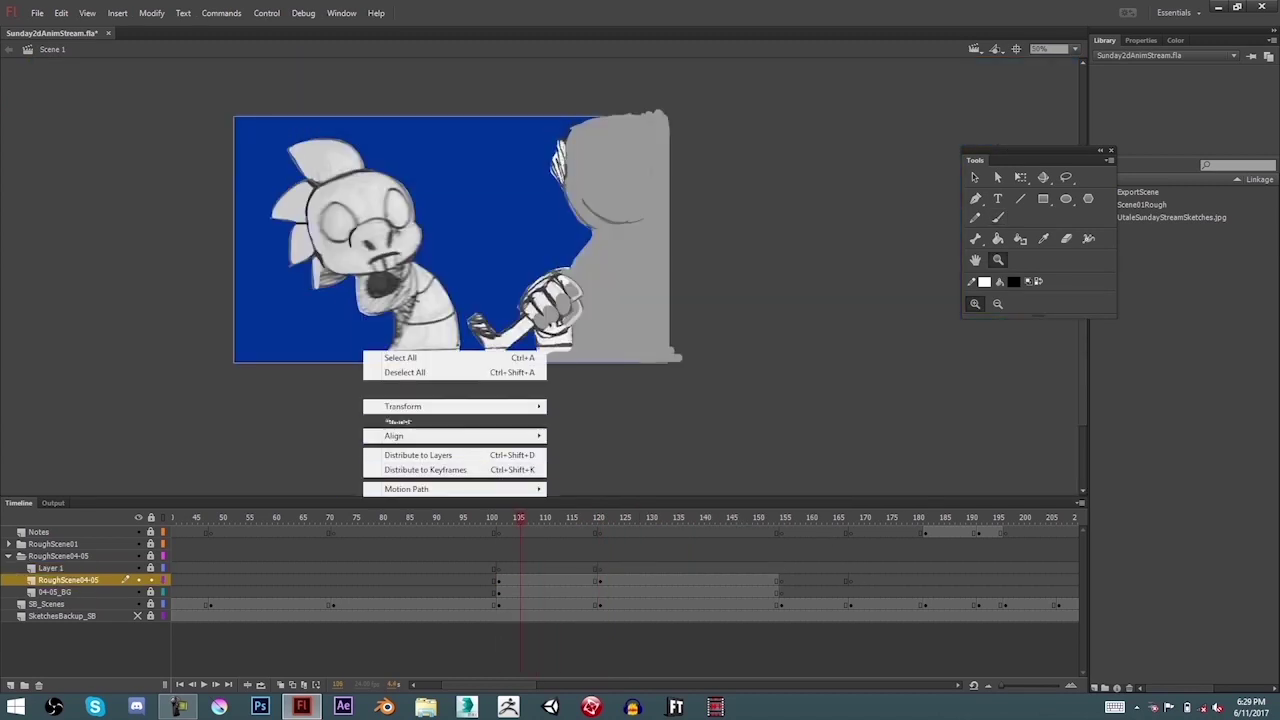
- Convert the rough keyframes into graphic symbols scene4-5_keyframe1 and scene4-5_keyframe2
{"action": "key", "text": "F8"}
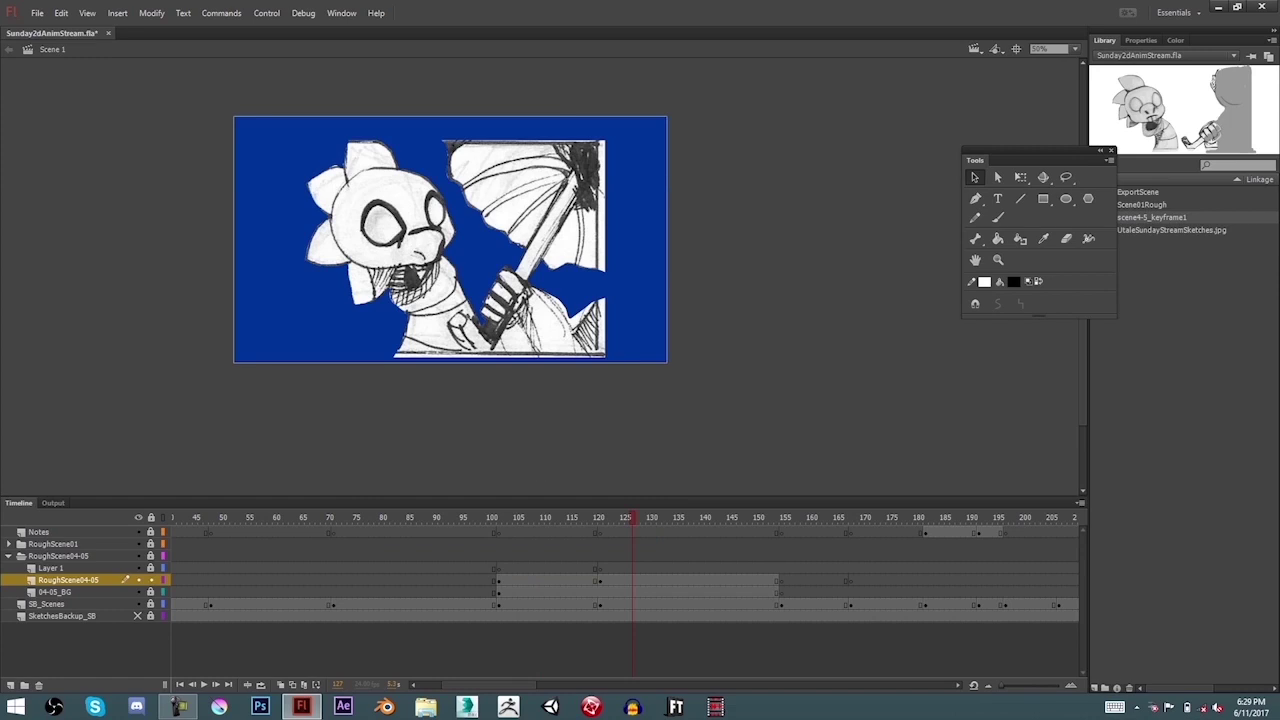
{"action": "key", "text": "F8"}
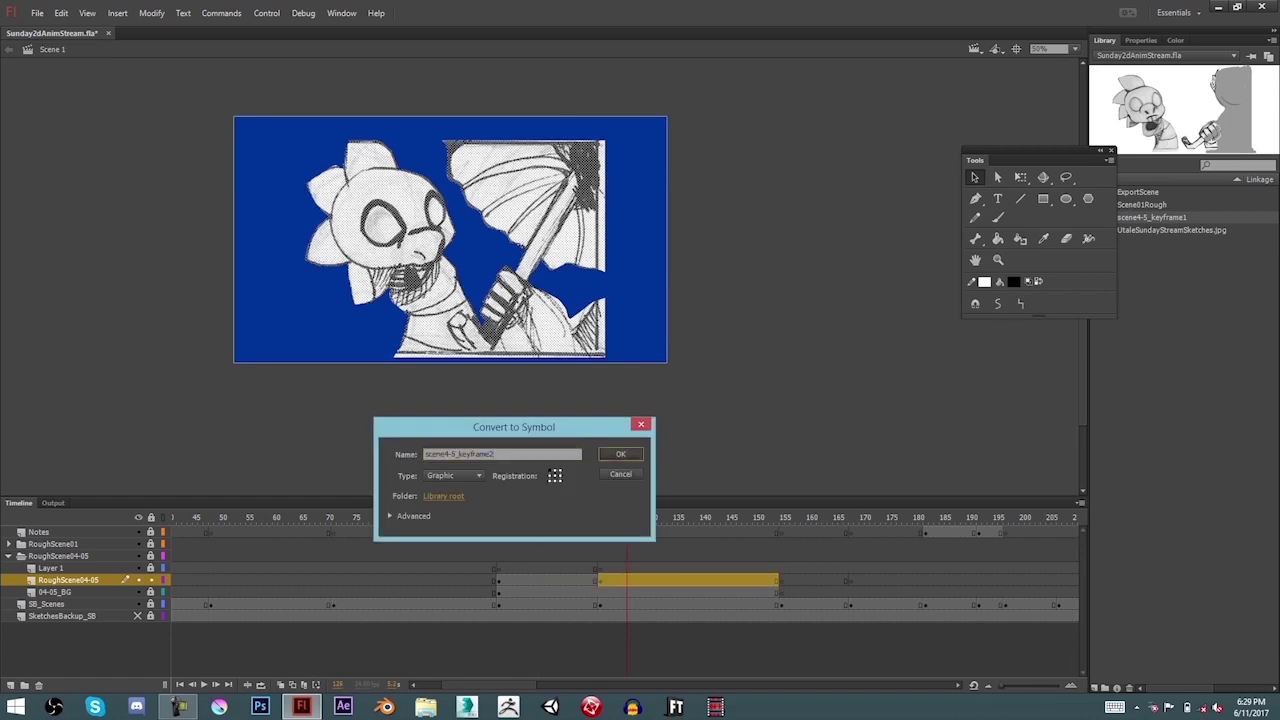
{"action": "key", "text": "Return"}
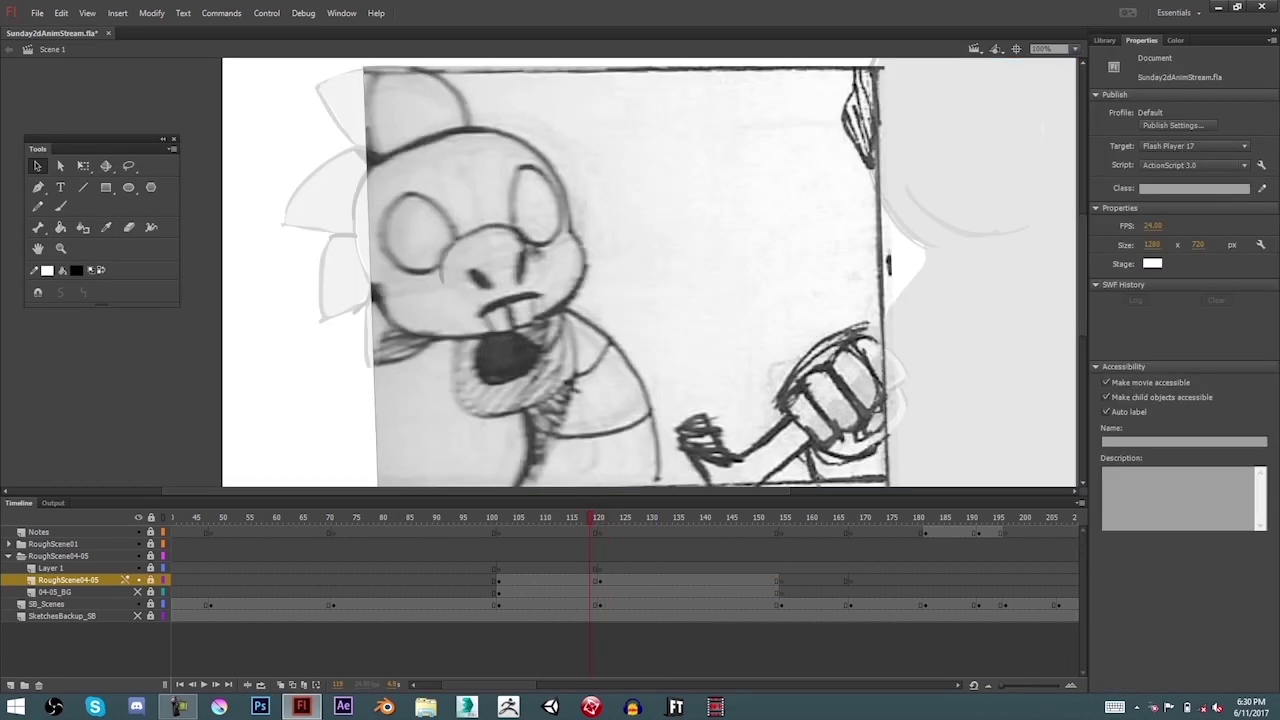
- Select Layer 1, hide 04-05_BG and SB_Scenes, and compare the rough drawings at frames 110 and 120
{"action": "left_click", "coordinate": [50, 568]}
{"action": "left_click_drag", "start_coordinate": [138, 592], "coordinate": [138, 604]}
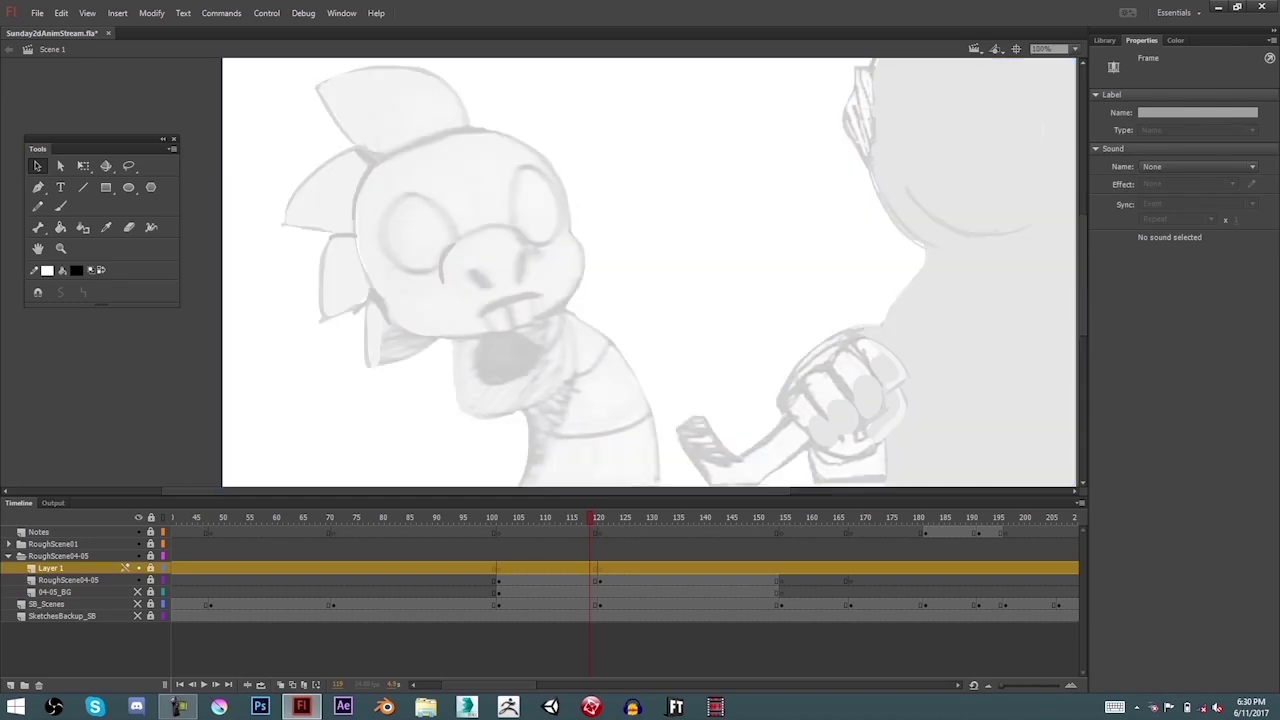
{"action": "left_click", "coordinate": [545, 517]}
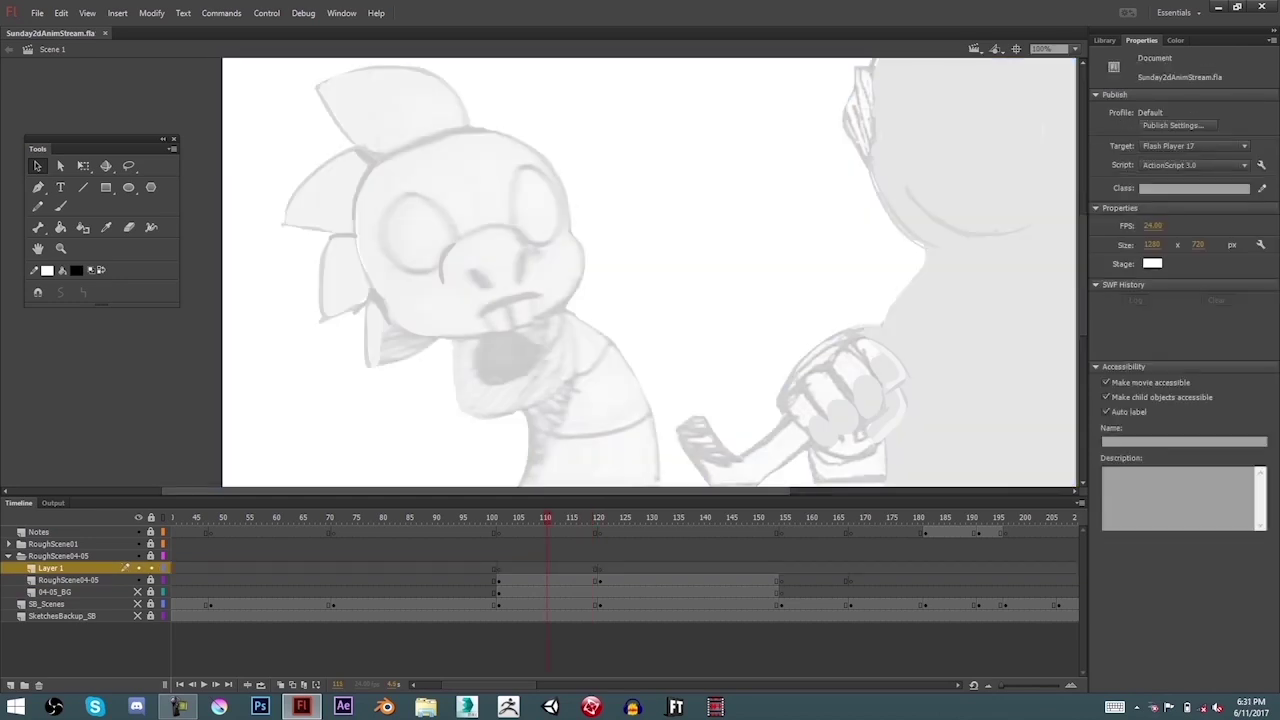
{"action": "left_click", "coordinate": [545, 580]}
{"action": "left_click", "coordinate": [597, 580]}
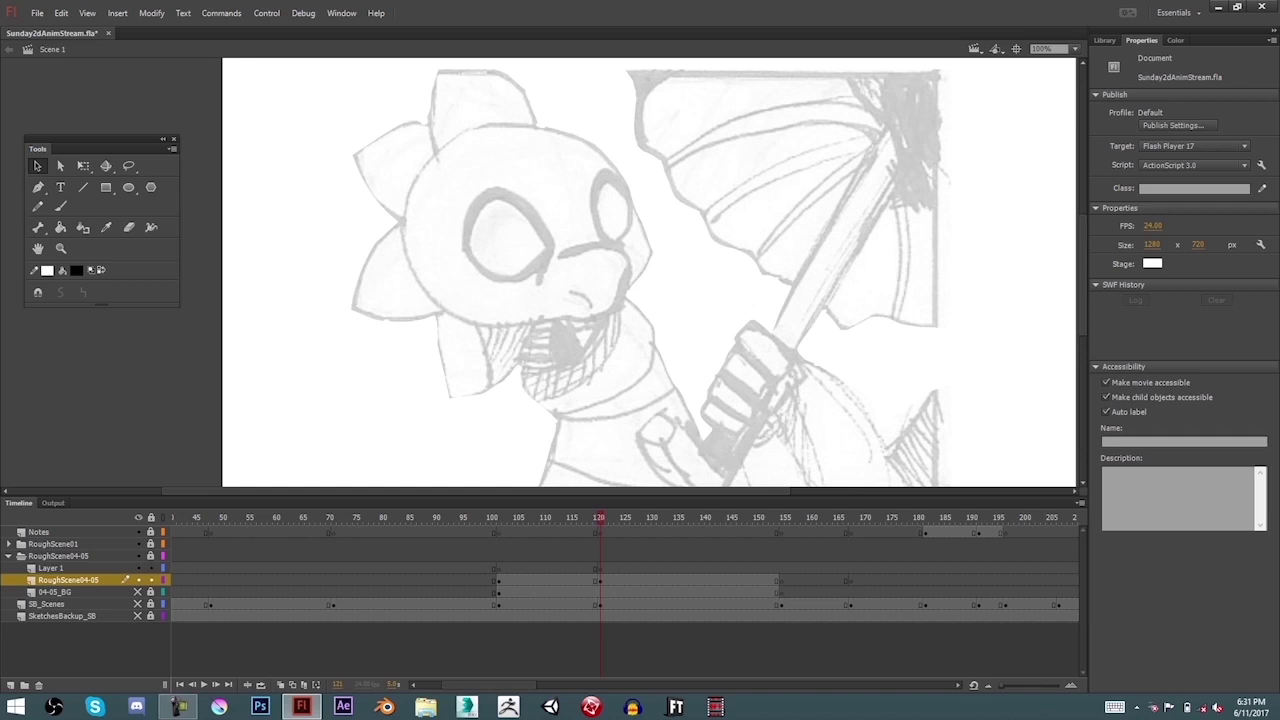
{"action": "left_click", "coordinate": [545, 580]}
{"action": "left_click", "coordinate": [597, 580]}
- On Layer 1 at frame 117, brush-trace the eye's oval outline at 200%, undoing a nose extension
{"action": "left_click", "coordinate": [578, 568]}
{"action": "key", "text": "ctrl+="}
{"action": "key", "text": "b"}
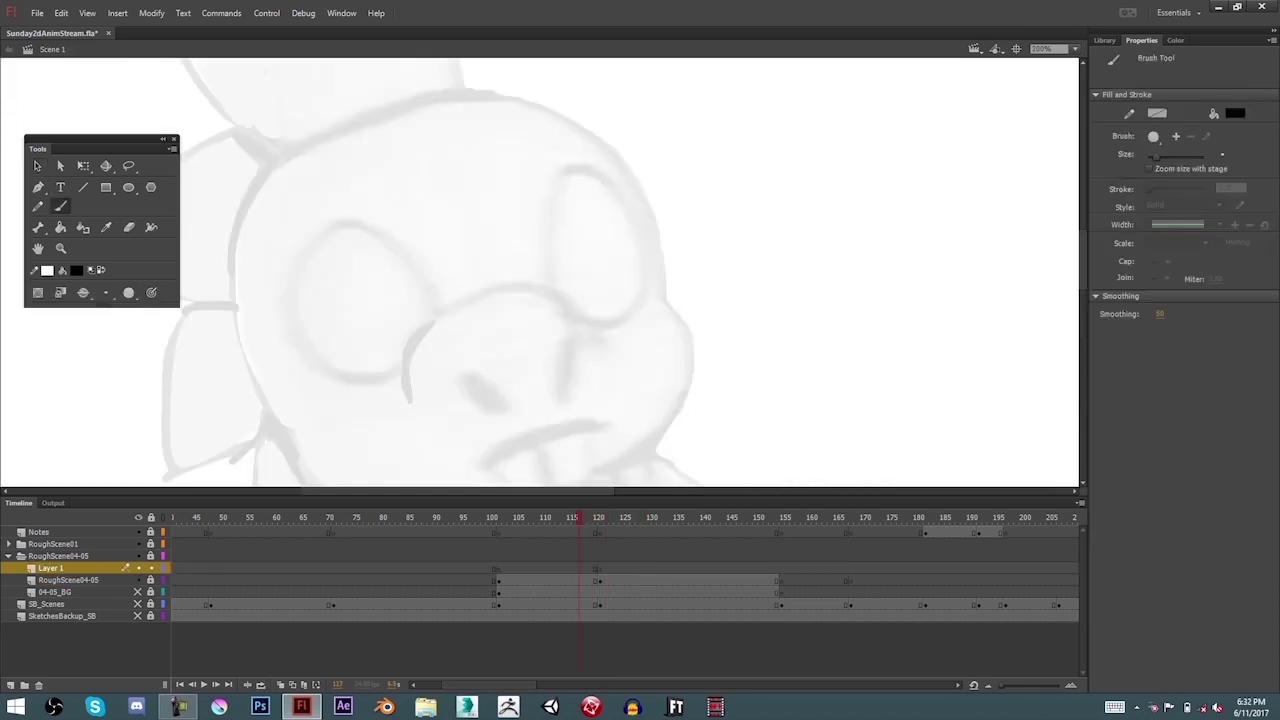
{"action": "mouse_move", "coordinate": [562, 167]}
{"action": "left_mouse_down"}
{"action": "mouse_move", "coordinate": [548, 288]}
{"action": "mouse_move", "coordinate": [585, 390]}
{"action": "left_mouse_up"}
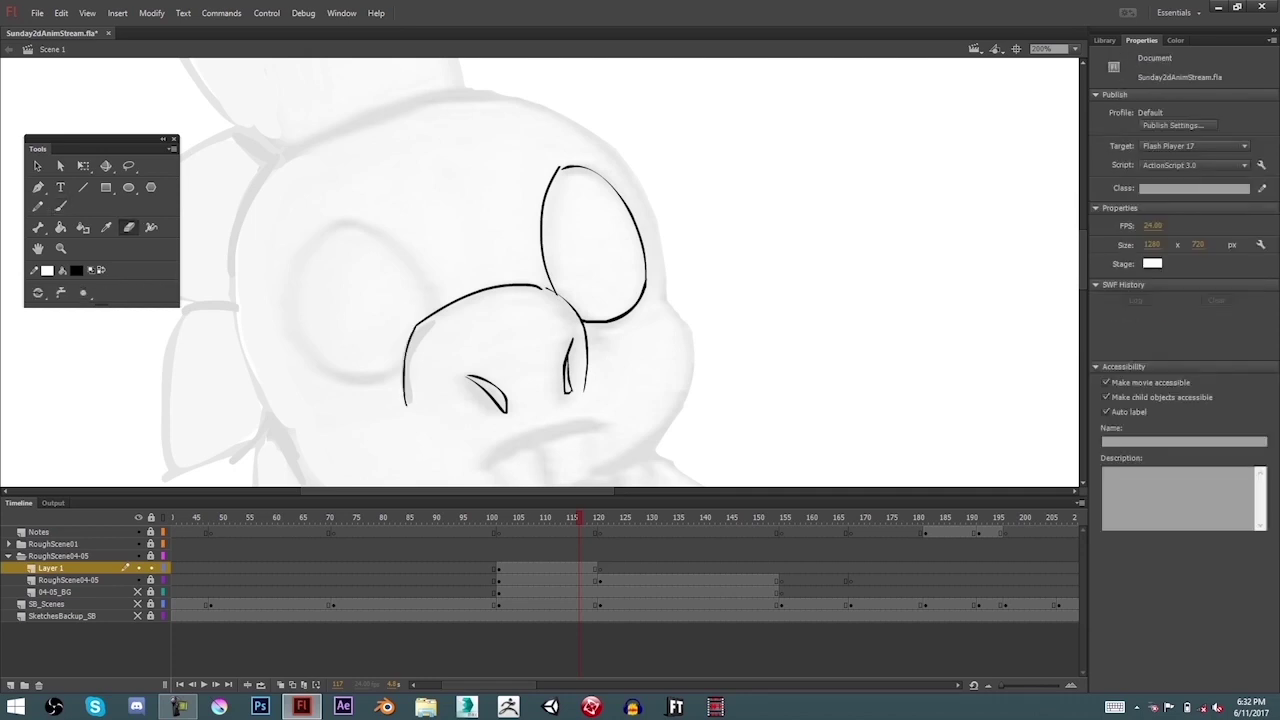
{"action": "left_click_drag", "start_coordinate": [409, 355], "coordinate": [414, 412]}
{"action": "left_click_drag", "start_coordinate": [600, 400], "coordinate": [608, 297]}
{"action": "key", "text": "ctrl+z"}
{"action": "key", "text": "e"}
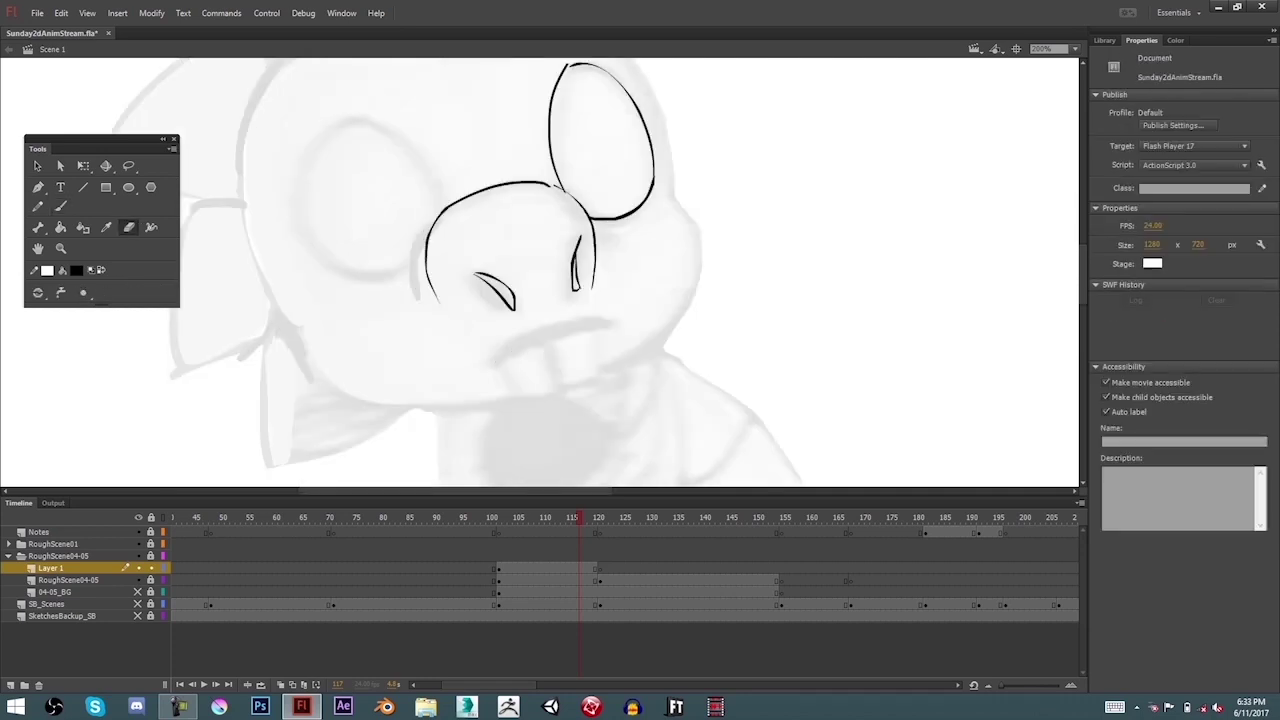
{"action": "key", "text": "b"}
- Trace the buck-teeth outlines under the mouth and pan across the rest of the head
{"action": "left_click_drag", "start_coordinate": [506, 360], "coordinate": [565, 397]}
{"action": "left_click_drag", "start_coordinate": [554, 332], "coordinate": [562, 392]}
{"action": "left_click_drag", "start_coordinate": [602, 316], "coordinate": [597, 378]}
{"action": "left_click_drag", "start_coordinate": [565, 386], "coordinate": [598, 378]}
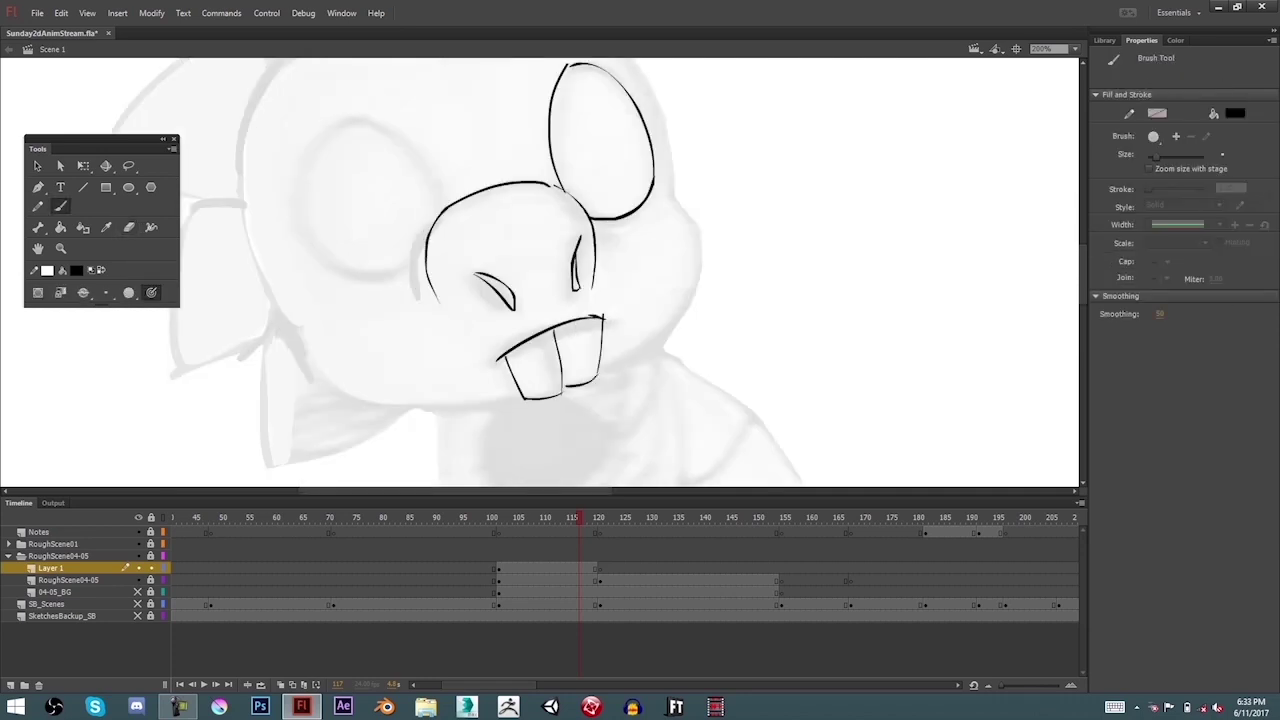
{"action": "mouse_move", "coordinate": [600, 300]}
{"action": "left_mouse_down"}
{"action": "mouse_move", "coordinate": [679, 408]}
{"action": "mouse_move", "coordinate": [691, 390]}
{"action": "left_mouse_up"}
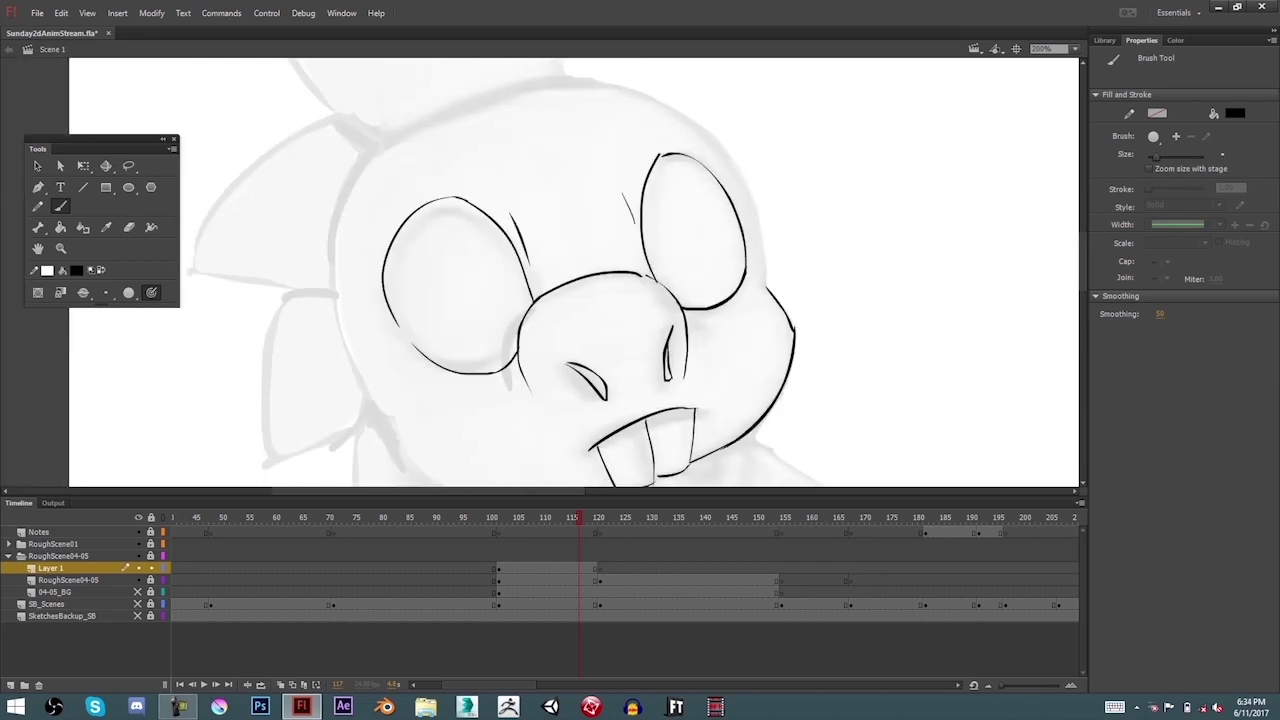
{"action": "key", "text": "ctrl+minus"}
{"action": "key", "text": "ctrl+equal"}
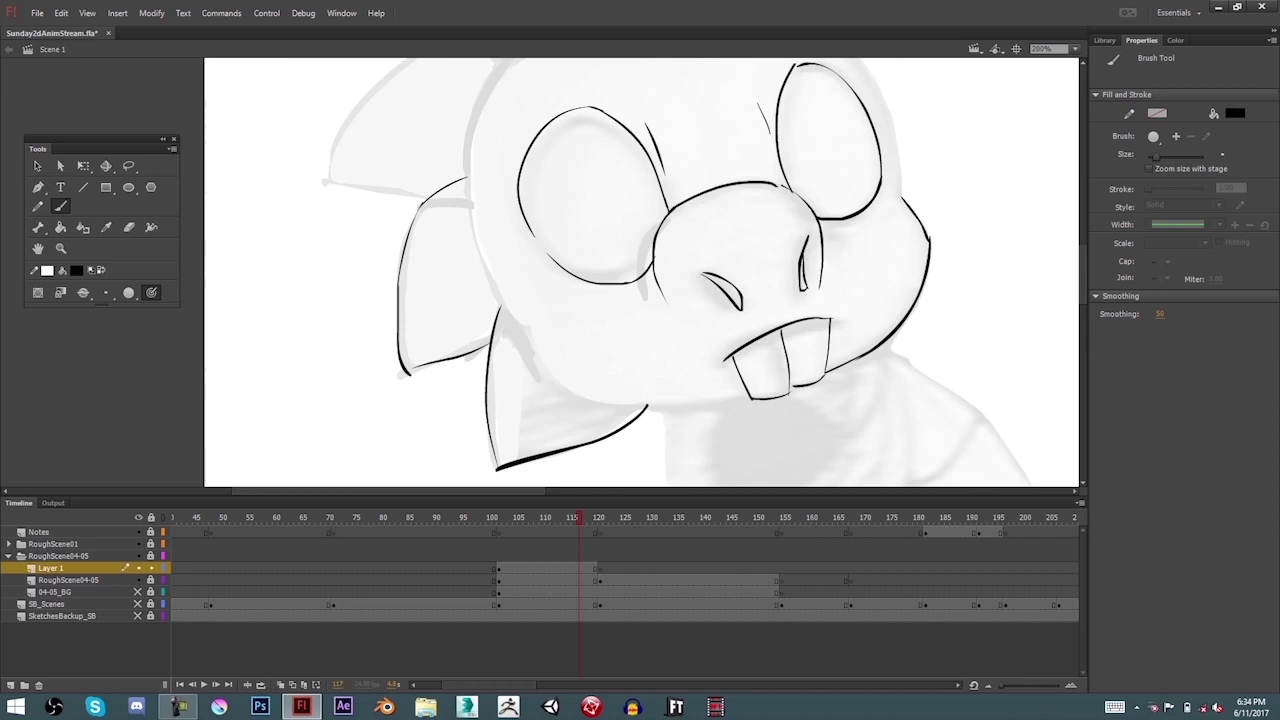
{"action": "left_click_drag", "start_coordinate": [640, 272], "coordinate": [657, 419]}
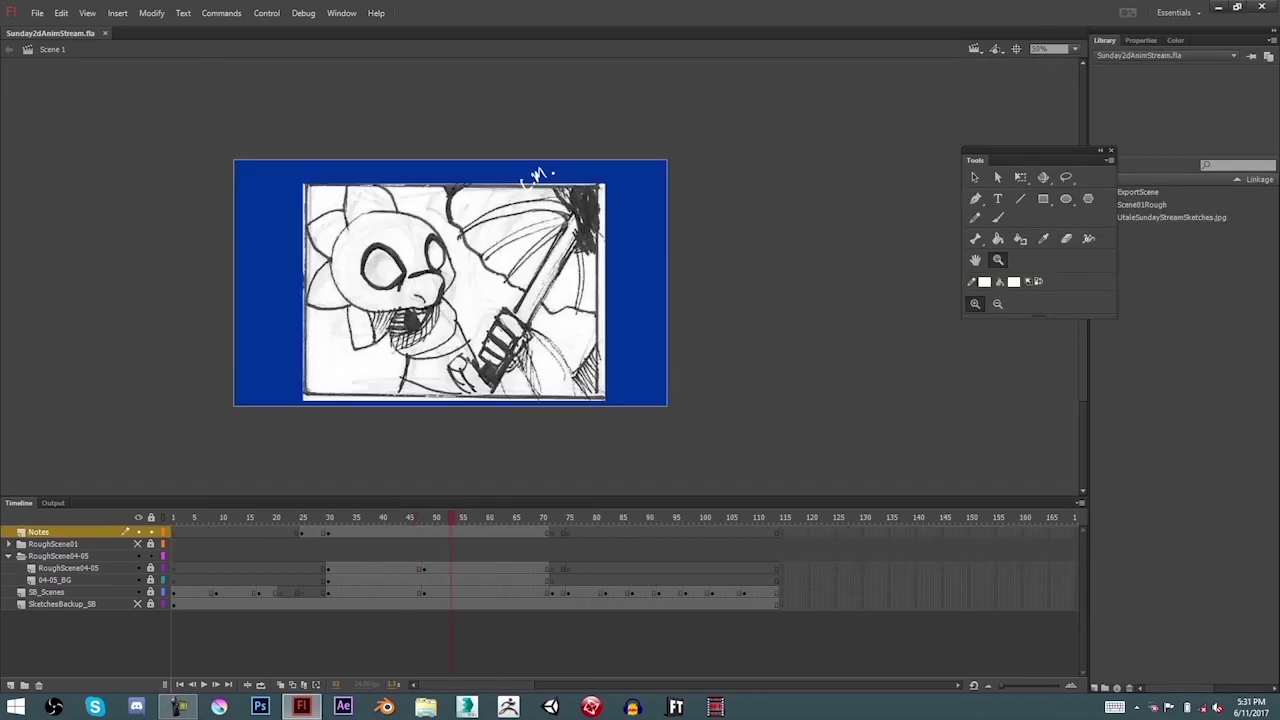
- Remove frames 33–47 from every layer, then center the flower character's face at 100% zoom
{"action": "left_click_drag", "start_coordinate": [343, 532], "coordinate": [420, 604]}
{"action": "right_click", "coordinate": [420, 604]}
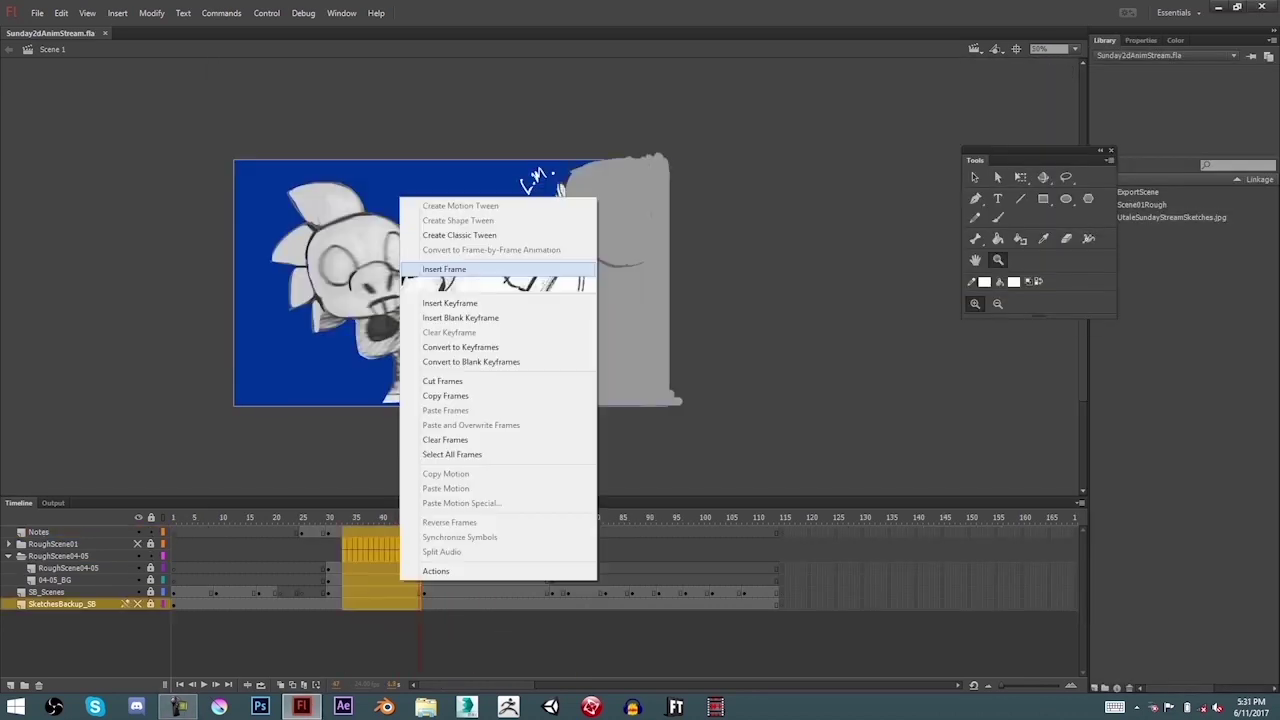
{"action": "left_click", "coordinate": [470, 266]}
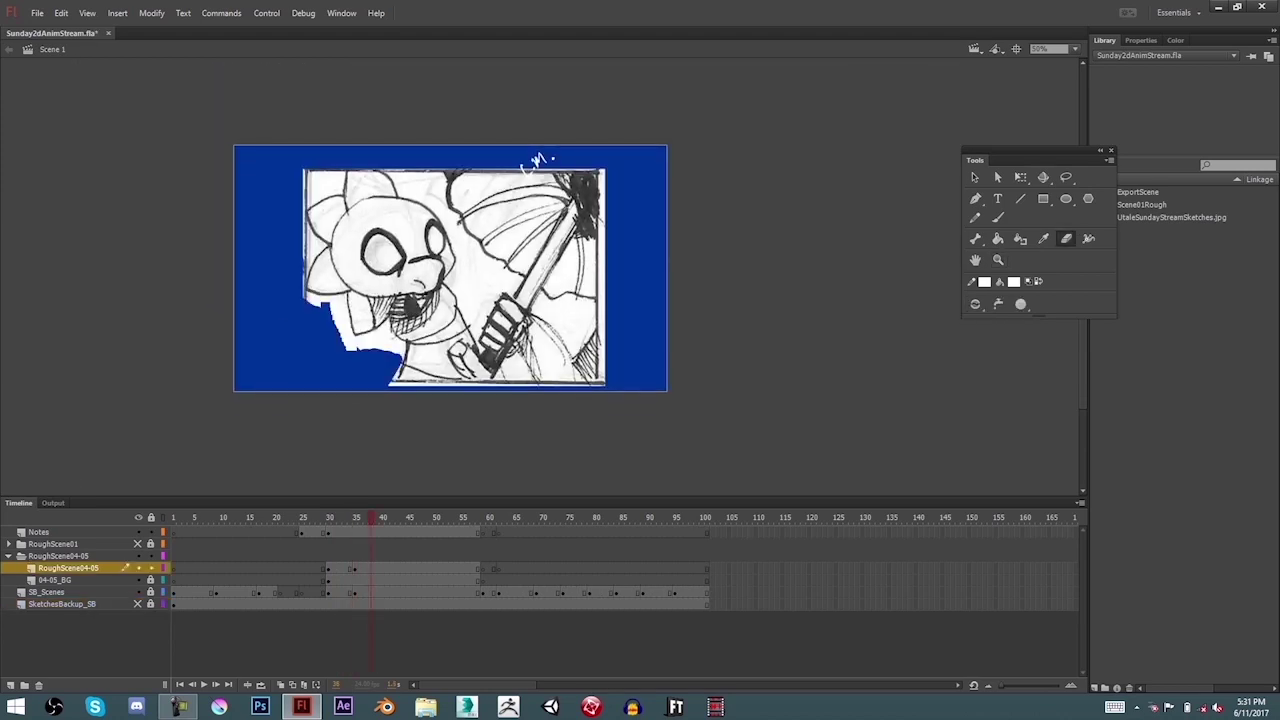
{"action": "key", "text": "ctrl+1"}
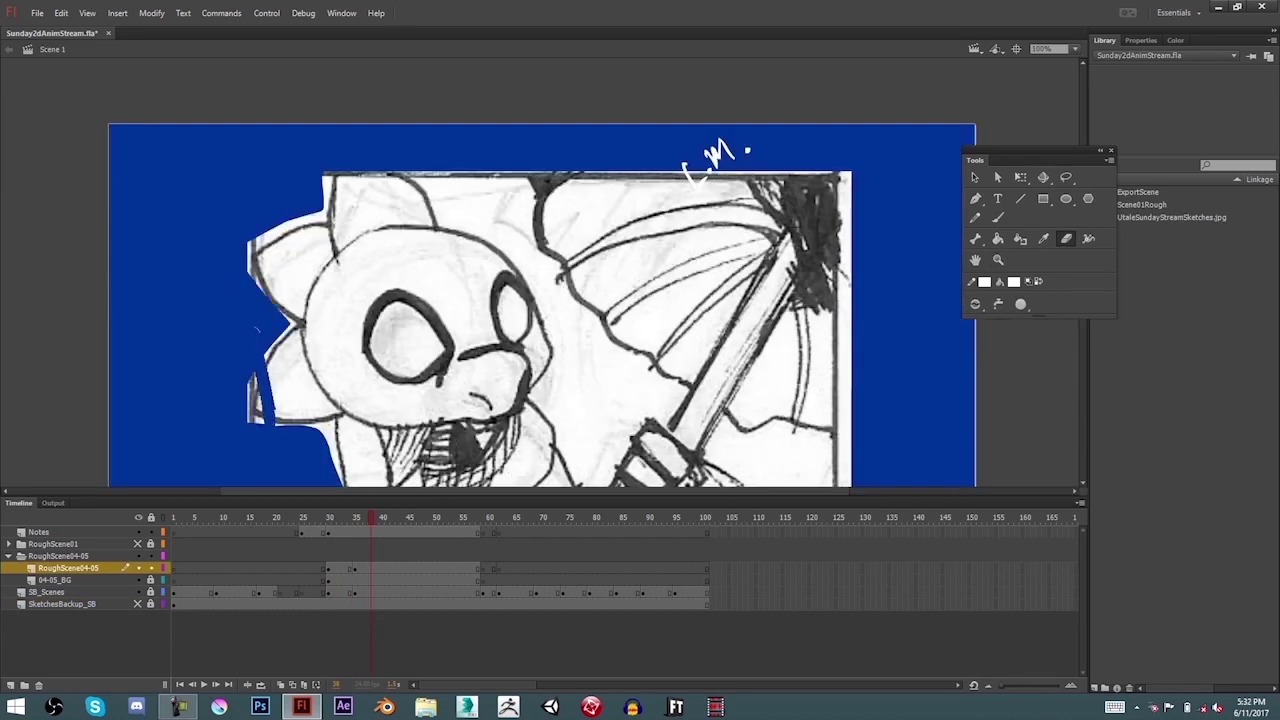
{"action": "left_click_drag", "start_coordinate": [600, 350], "coordinate": [524, 253]}
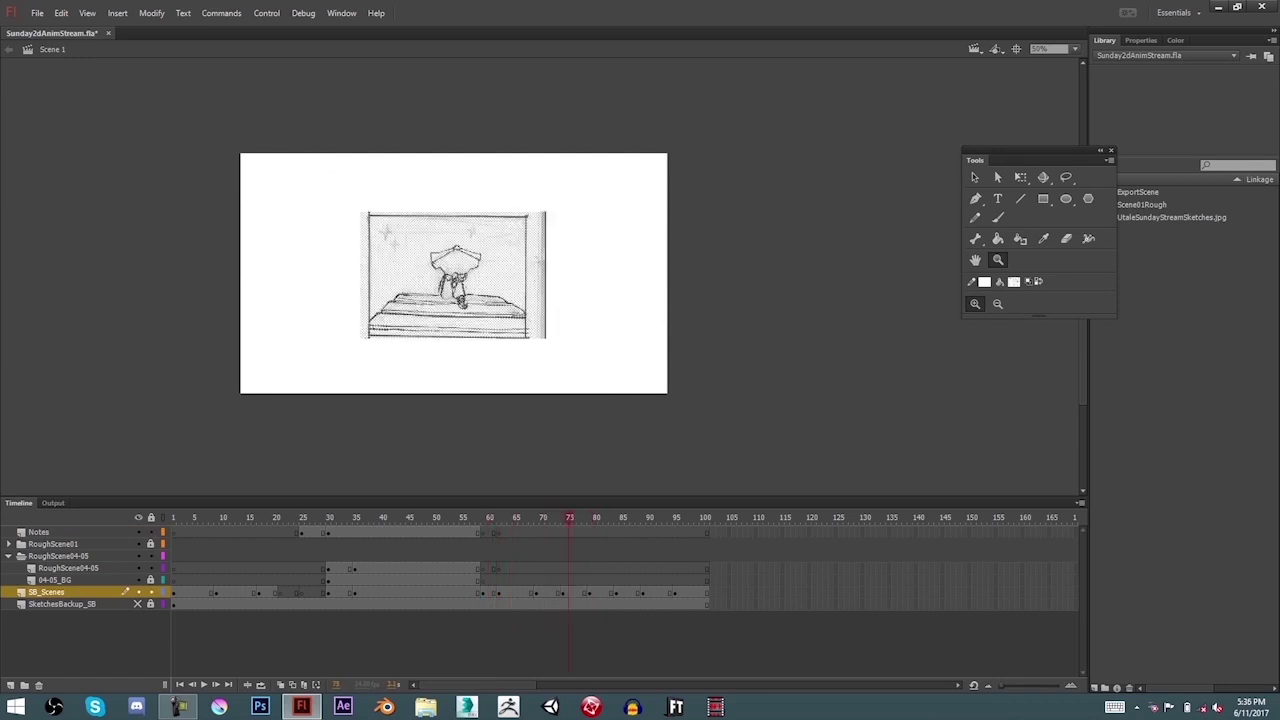
- Insert extra frames into the SB_Scenes storyboard layer around frame 65
{"action": "left_click", "coordinate": [541, 531]}
{"action": "key", "text": "ctrl+1"}
{"action": "key", "text": "b"}
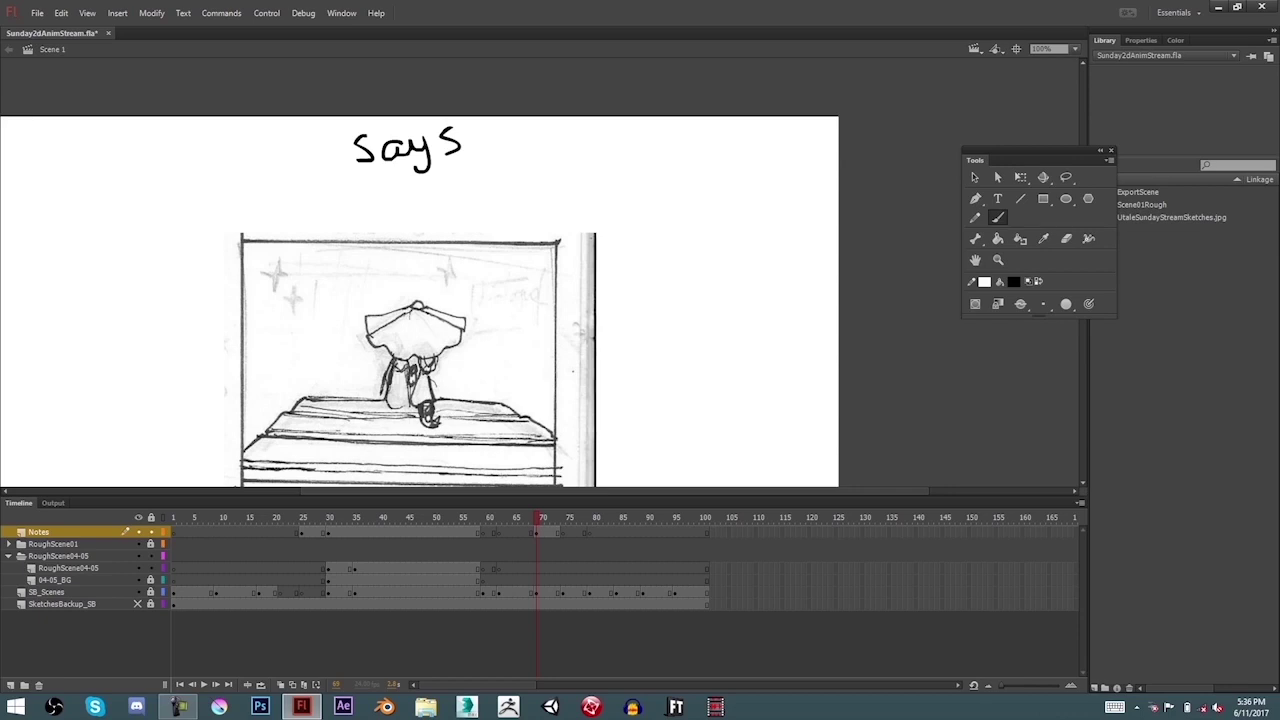
{"action": "key", "text": "period"}
{"action": "key", "text": "period"}
{"action": "key", "text": "period"}
{"action": "key", "text": "period"}
{"action": "key", "text": "period"}
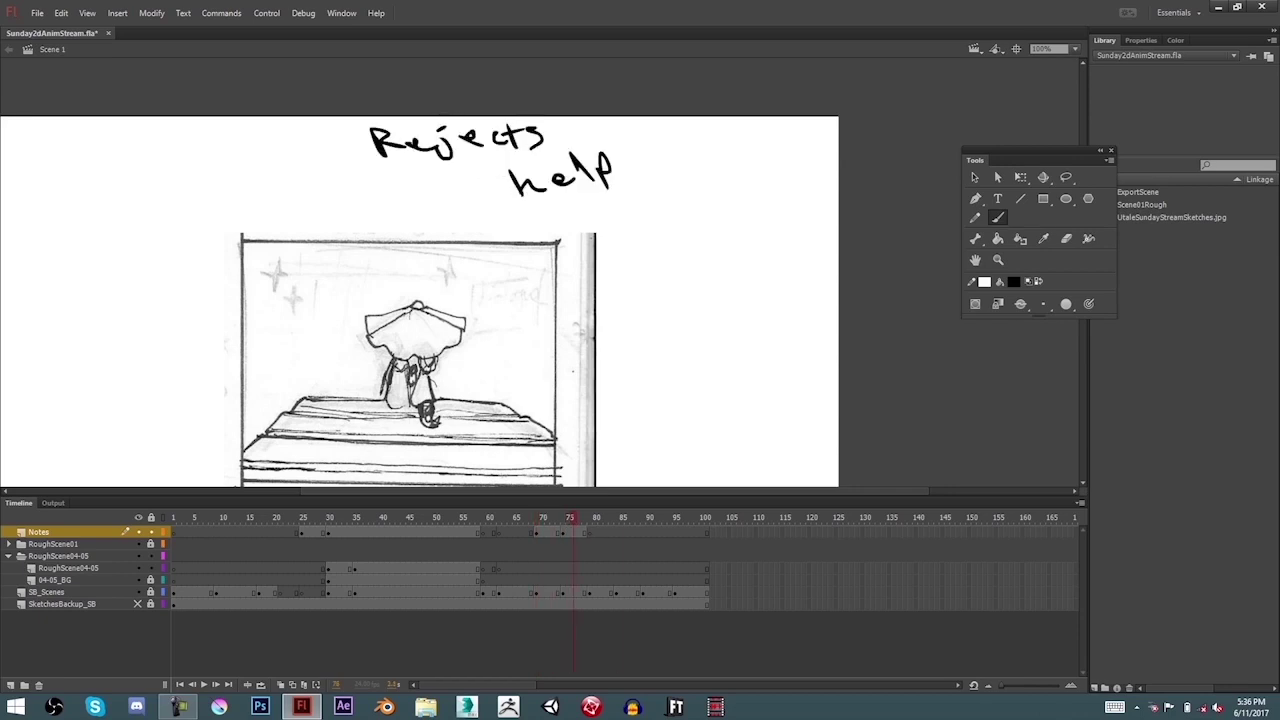
{"action": "left_click", "coordinate": [571, 592]}
{"action": "key", "text": "l"}
{"action": "left_click", "coordinate": [521, 592]}
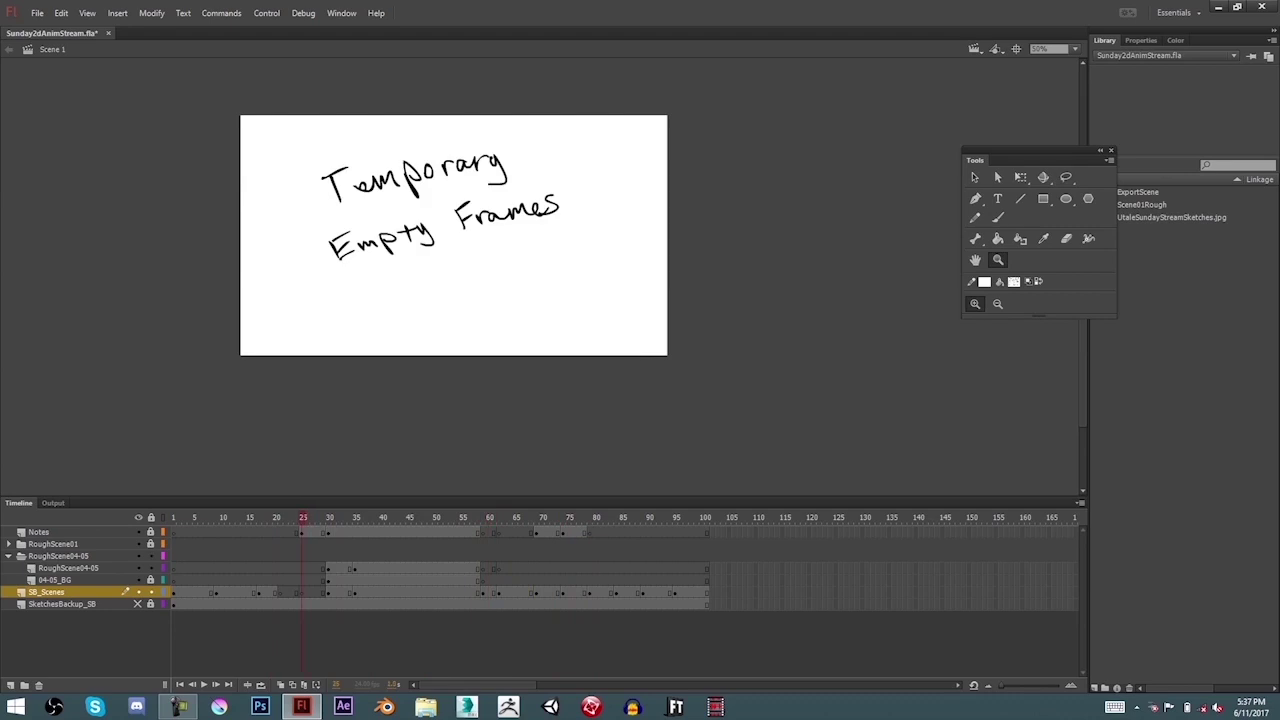
{"action": "key", "text": "period"}
{"action": "key", "text": "period"}
{"action": "key", "text": "period"}
{"action": "key", "text": "period"}
{"action": "key", "text": "period"}
{"action": "key", "text": "period"}
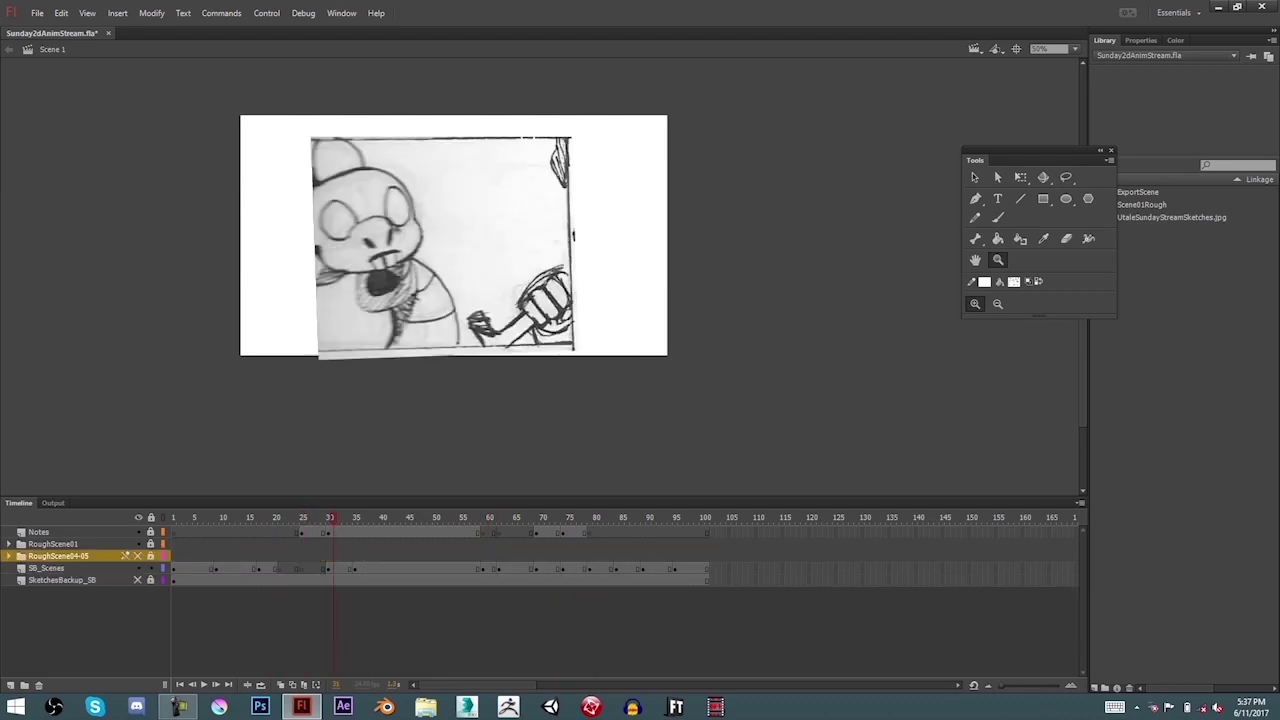
{"action": "key", "text": "comma"}
{"action": "key", "text": "comma"}
{"action": "key", "text": "comma"}
{"action": "key", "text": "comma"}
{"action": "key", "text": "comma"}
{"action": "key", "text": "comma"}
{"action": "key", "text": "comma"}
{"action": "key", "text": "comma"}
{"action": "key", "text": "comma"}
{"action": "key", "text": "comma"}
{"action": "key", "text": "comma"}
{"action": "key", "text": "comma"}
{"action": "key", "text": "comma"}
{"action": "key", "text": "comma"}
{"action": "key", "text": "comma"}
{"action": "key", "text": "comma"}
{"action": "key", "text": "comma"}
{"action": "key", "text": "comma"}
{"action": "key", "text": "comma"}
{"action": "key", "text": "comma"}
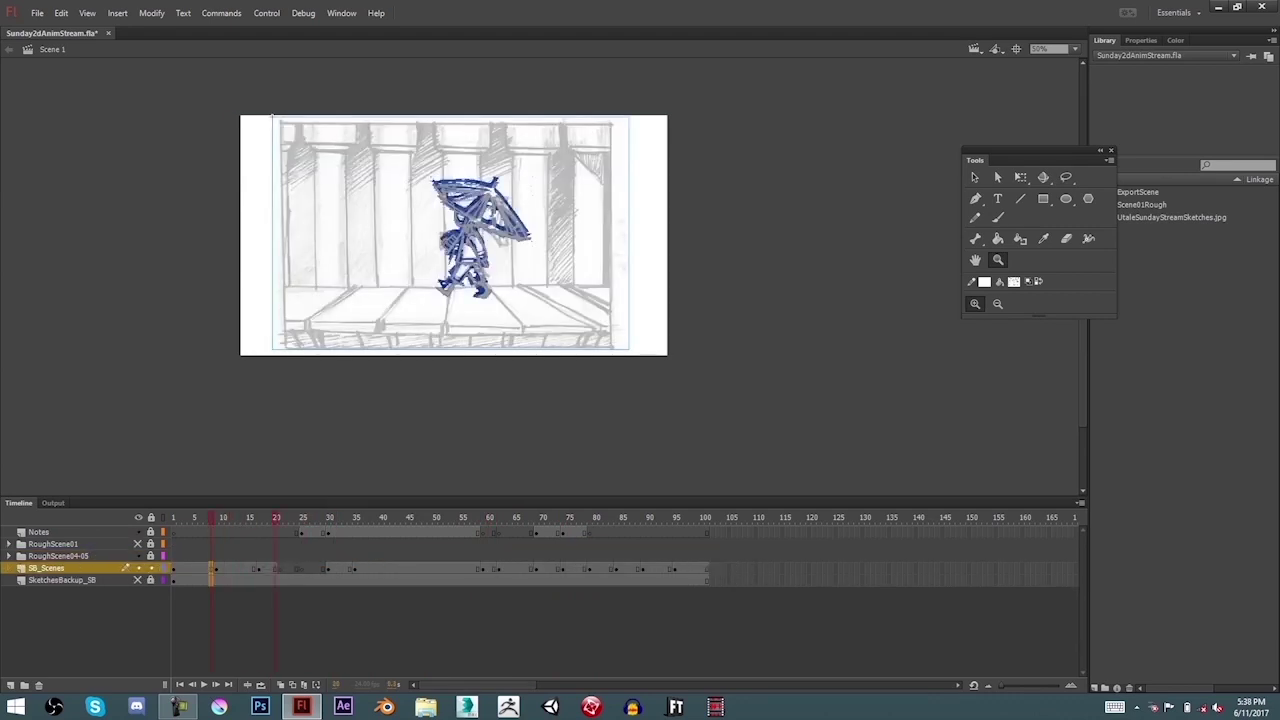
{"action": "key", "text": "F5"}
{"action": "key", "text": "F5"}
{"action": "key", "text": "F5"}
{"action": "key", "text": "F5"}
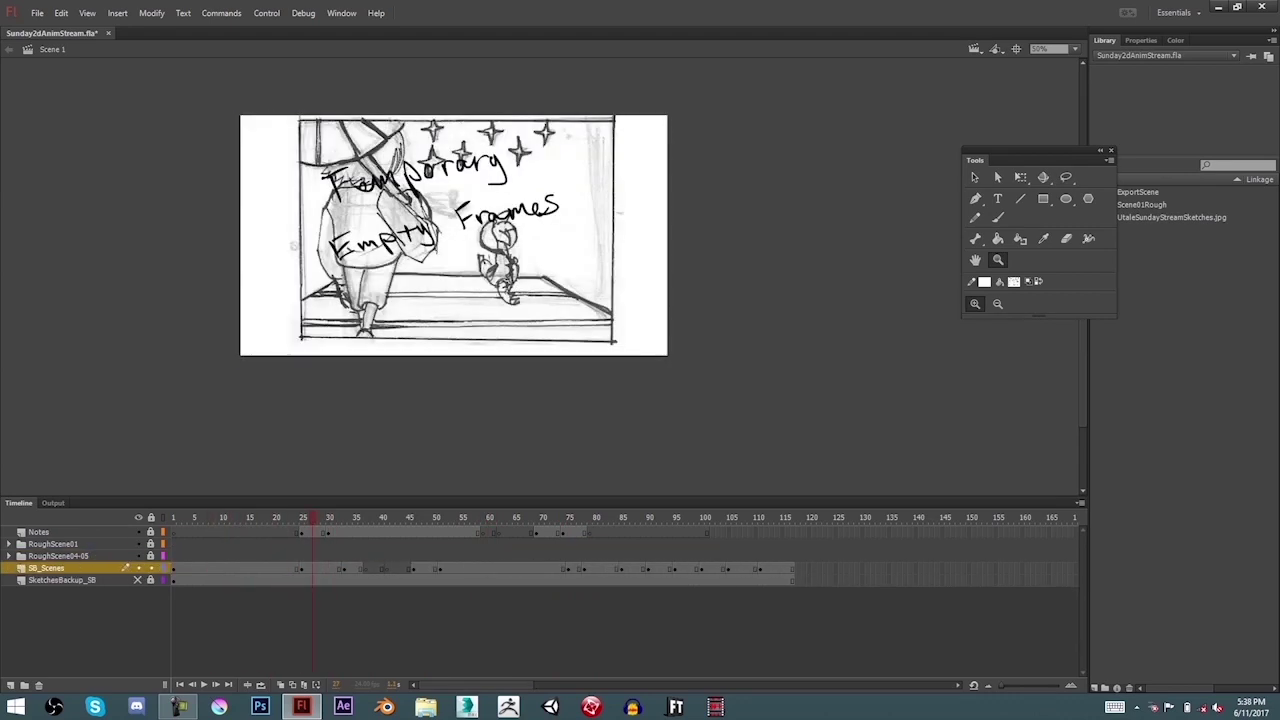
- Insert matching frames on the 04-05_BG layer of the RoughScene04-05 folder, then select the Notes layer
{"action": "left_click", "coordinate": [9, 556]}
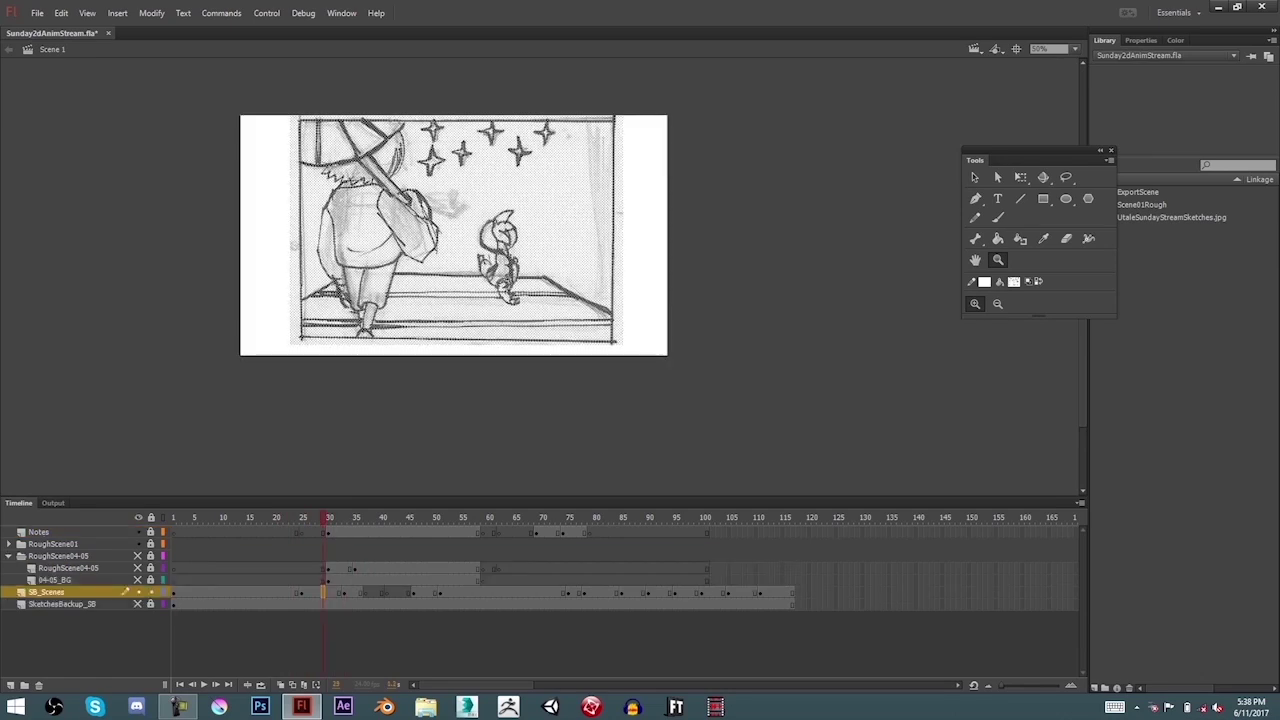
{"action": "left_click", "coordinate": [55, 580]}
{"action": "key", "text": "F5"}
{"action": "key", "text": "F5"}
{"action": "key", "text": "F5"}
{"action": "key", "text": "F5"}
{"action": "key", "text": "F5"}
{"action": "key", "text": "F5"}
{"action": "key", "text": "F5"}
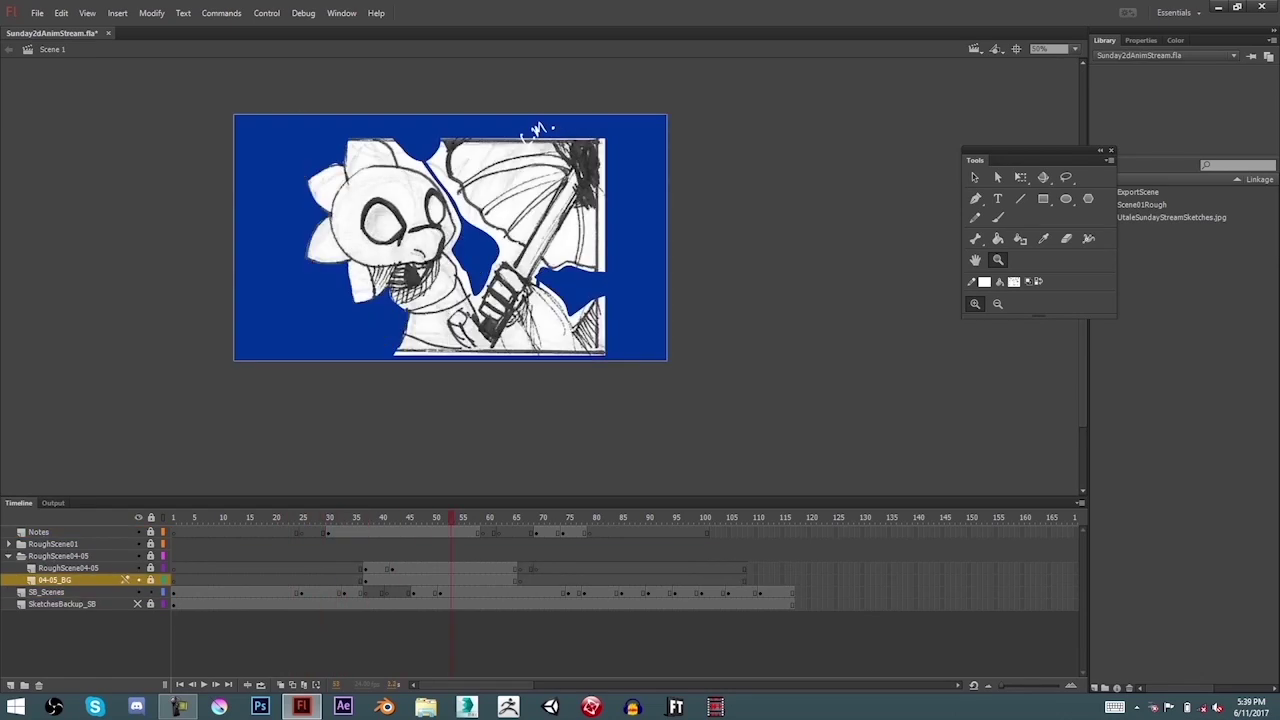
{"action": "key", "text": "comma"}
{"action": "key", "text": "comma"}
{"action": "key", "text": "period"}
{"action": "key", "text": "period"}
{"action": "key", "text": "period"}
{"action": "key", "text": "period"}
{"action": "key", "text": "period"}
{"action": "key", "text": "period"}
{"action": "key", "text": "period"}
{"action": "key", "text": "period"}
{"action": "key", "text": "period"}
{"action": "key", "text": "period"}
{"action": "key", "text": "period"}
{"action": "key", "text": "period"}
{"action": "key", "text": "period"}
{"action": "key", "text": "period"}
{"action": "key", "text": "period"}
{"action": "key", "text": "period"}
{"action": "key", "text": "period"}
{"action": "key", "text": "period"}
{"action": "key", "text": "period"}
{"action": "key", "text": "period"}
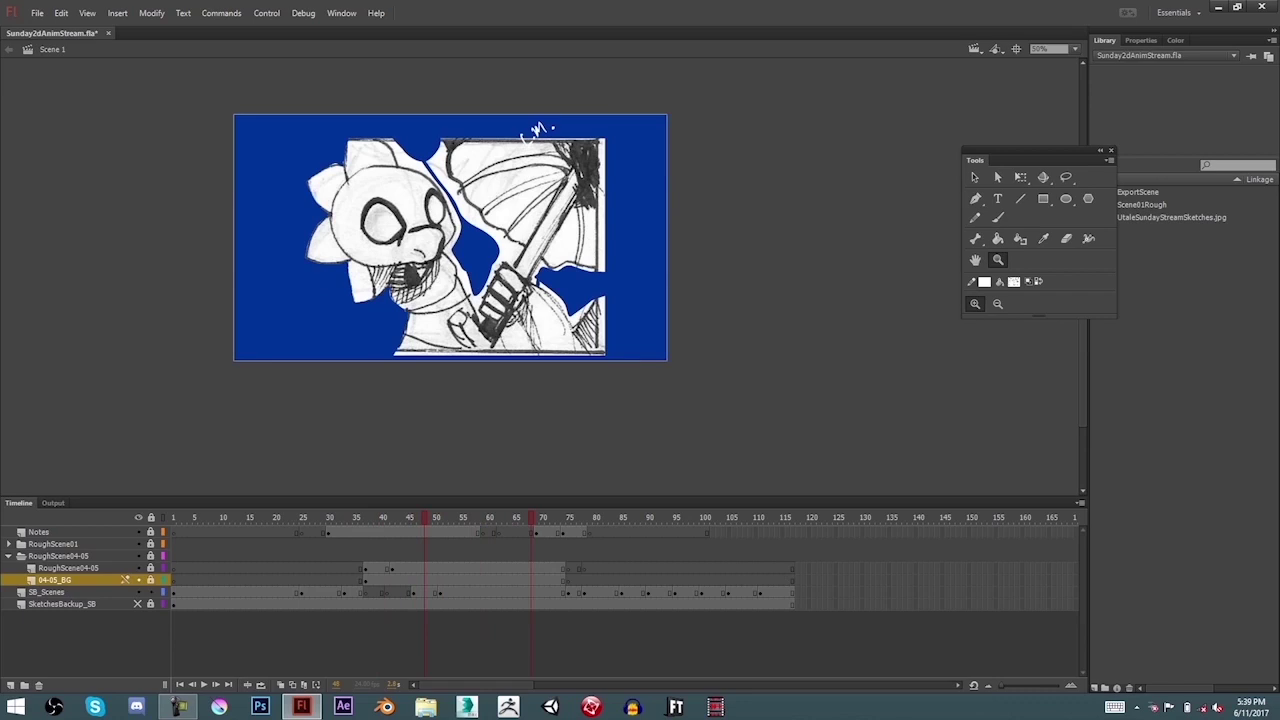
{"action": "left_click", "coordinate": [38, 532]}
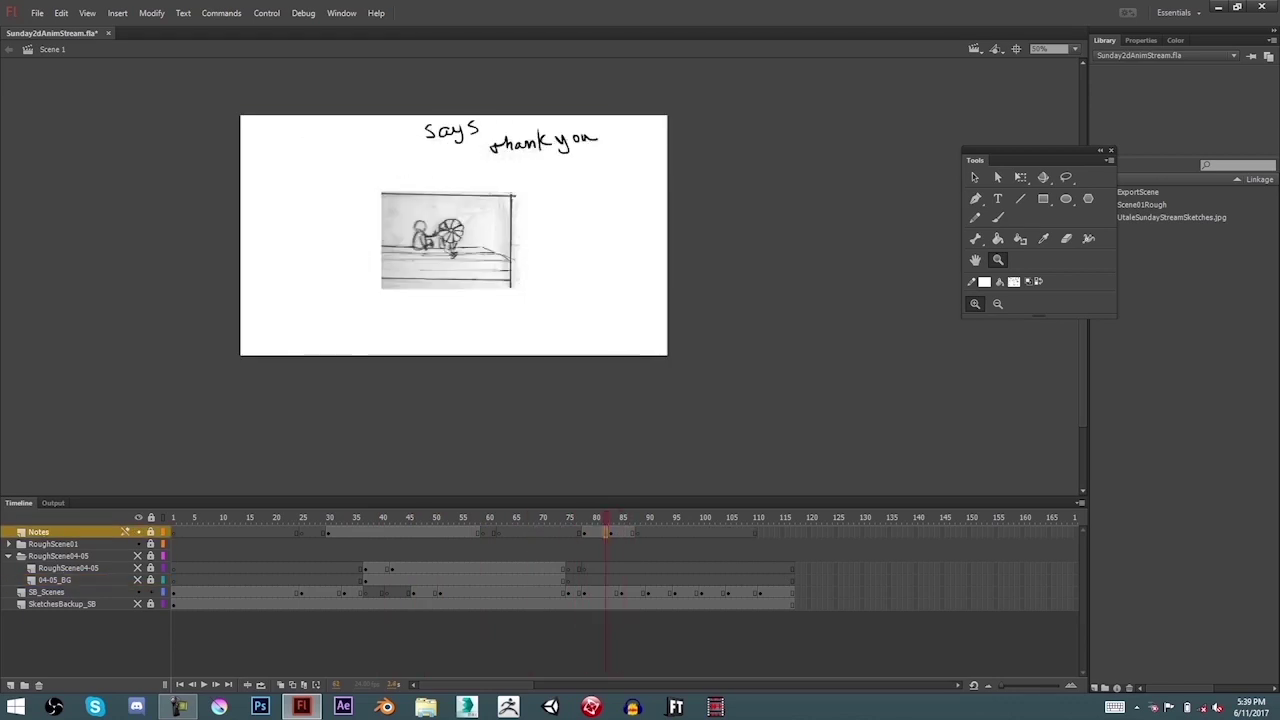
{"action": "key", "text": "comma"}
{"action": "key", "text": "comma"}
{"action": "key", "text": "comma"}
{"action": "key", "text": "comma"}
{"action": "key", "text": "comma"}
{"action": "key", "text": "comma"}
{"action": "key", "text": "comma"}
{"action": "key", "text": "comma"}
{"action": "key", "text": "comma"}
{"action": "key", "text": "comma"}
{"action": "key", "text": "comma"}
{"action": "key", "text": "comma"}
{"action": "key", "text": "comma"}
{"action": "key", "text": "comma"}
{"action": "key", "text": "comma"}
{"action": "key", "text": "comma"}
{"action": "key", "text": "comma"}
{"action": "key", "text": "comma"}
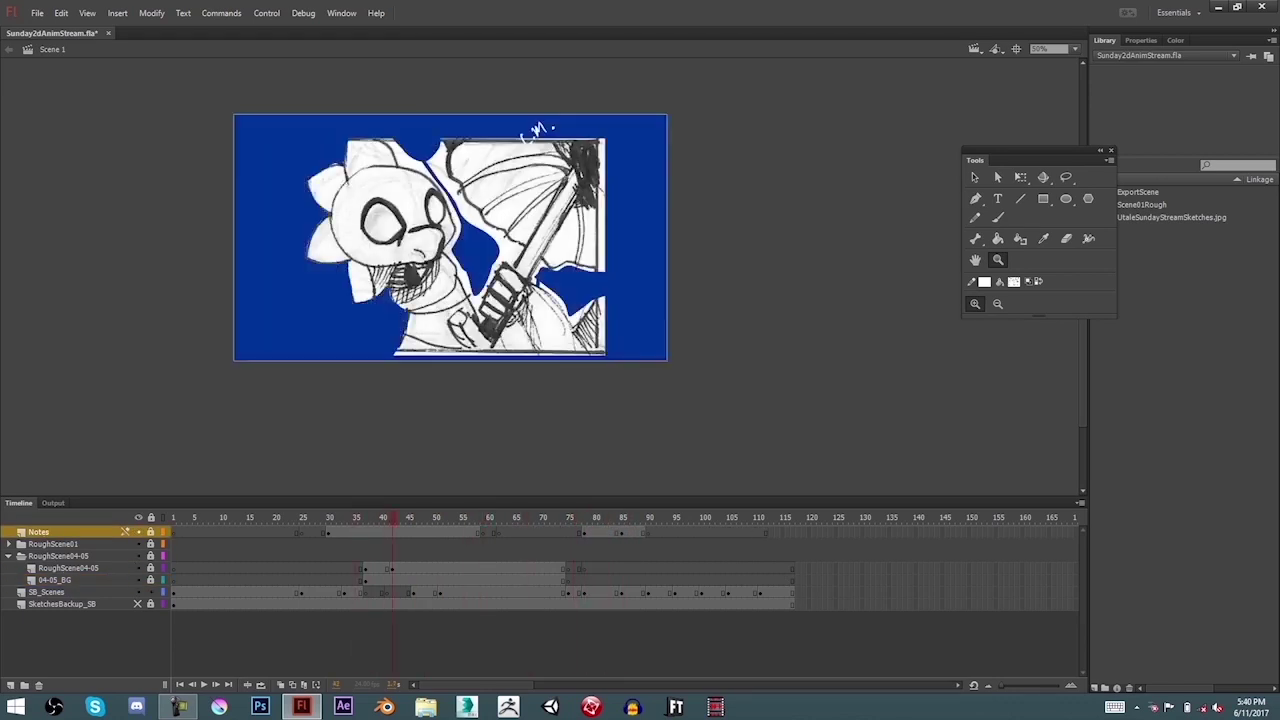
- Move to the bear sketch at frame 45 with the SB_Scenes layer selected
{"action": "key", "text": "period"}
{"action": "key", "text": "period"}
{"action": "key", "text": "period"}
{"action": "key", "text": "period"}
{"action": "key", "text": "period"}
{"action": "key", "text": "period"}
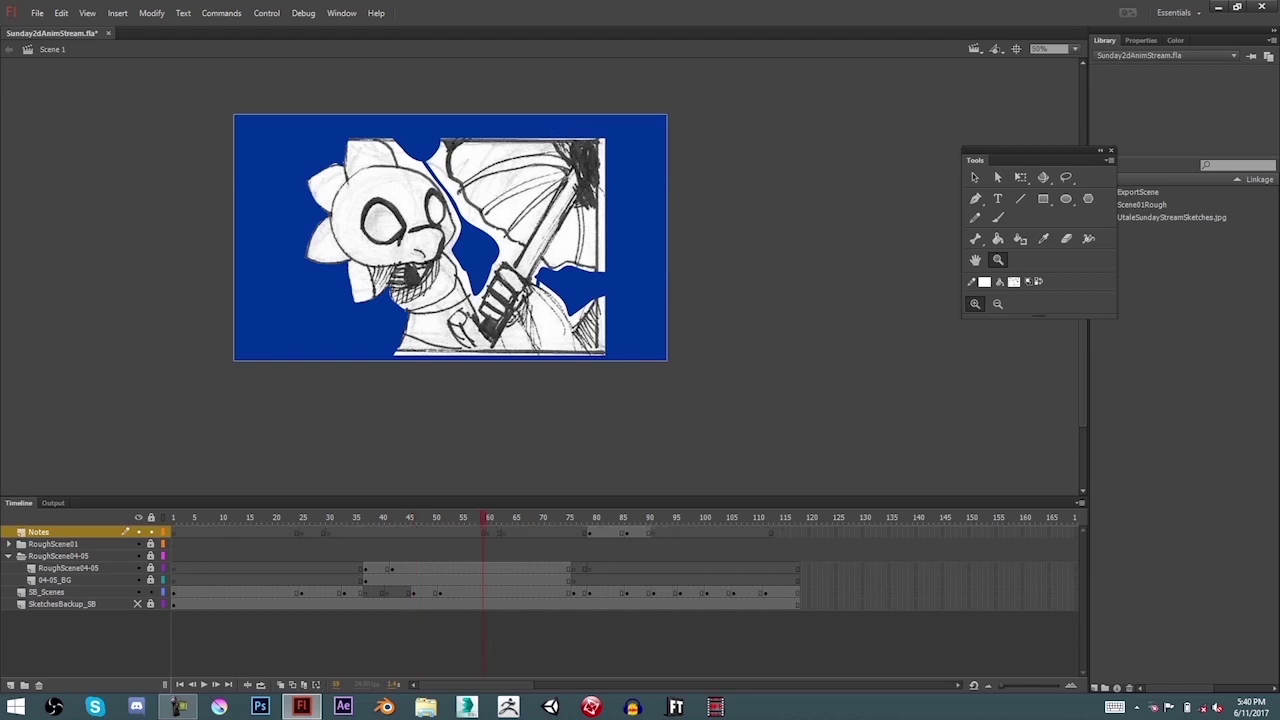
{"action": "left_click", "coordinate": [9, 556]}
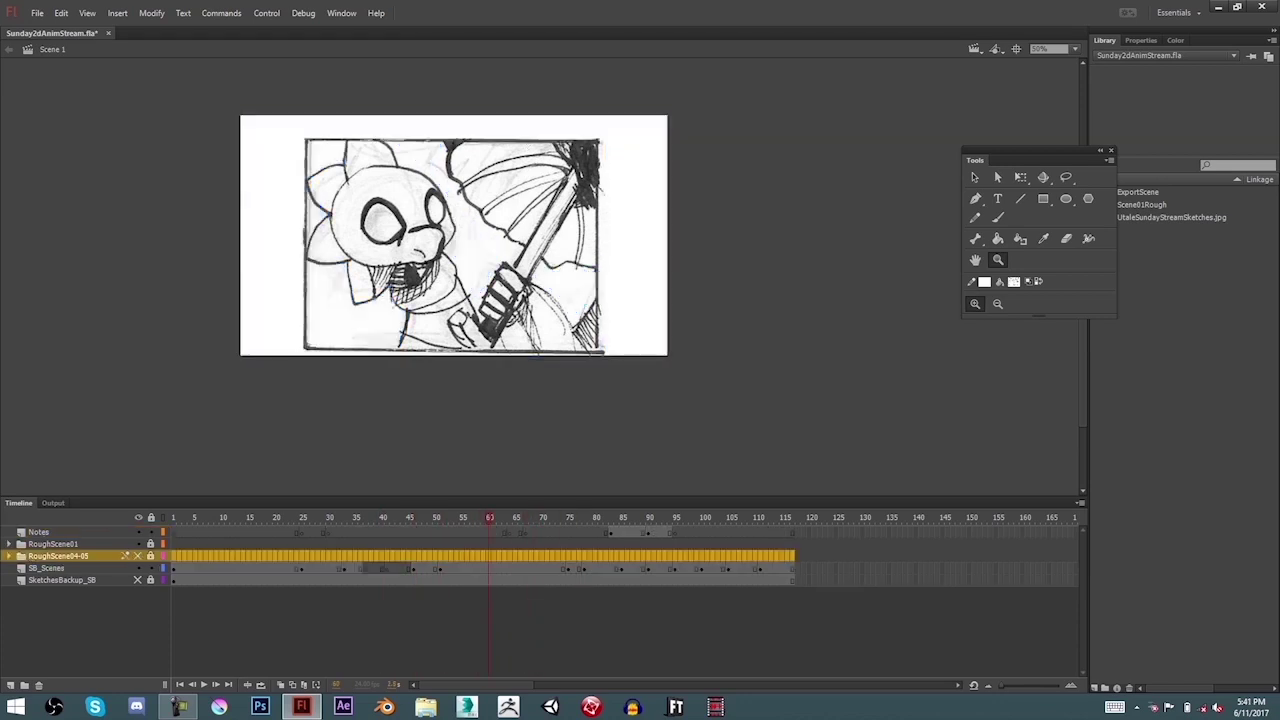
{"action": "left_click", "coordinate": [46, 568]}
{"action": "key", "text": "comma"}
{"action": "key", "text": "comma"}
{"action": "key", "text": "comma"}
{"action": "key", "text": "comma"}
{"action": "key", "text": "comma"}
{"action": "key", "text": "comma"}
{"action": "key", "text": "comma"}
{"action": "key", "text": "comma"}
{"action": "key", "text": "comma"}
{"action": "key", "text": "comma"}
{"action": "key", "text": "comma"}
{"action": "key", "text": "comma"}
{"action": "key", "text": "comma"}
{"action": "key", "text": "comma"}
{"action": "key", "text": "comma"}
{"action": "key", "text": "comma"}
{"action": "key", "text": "comma"}
{"action": "key", "text": "comma"}
{"action": "key", "text": "comma"}
{"action": "key", "text": "comma"}
{"action": "left_click", "coordinate": [410, 517]}
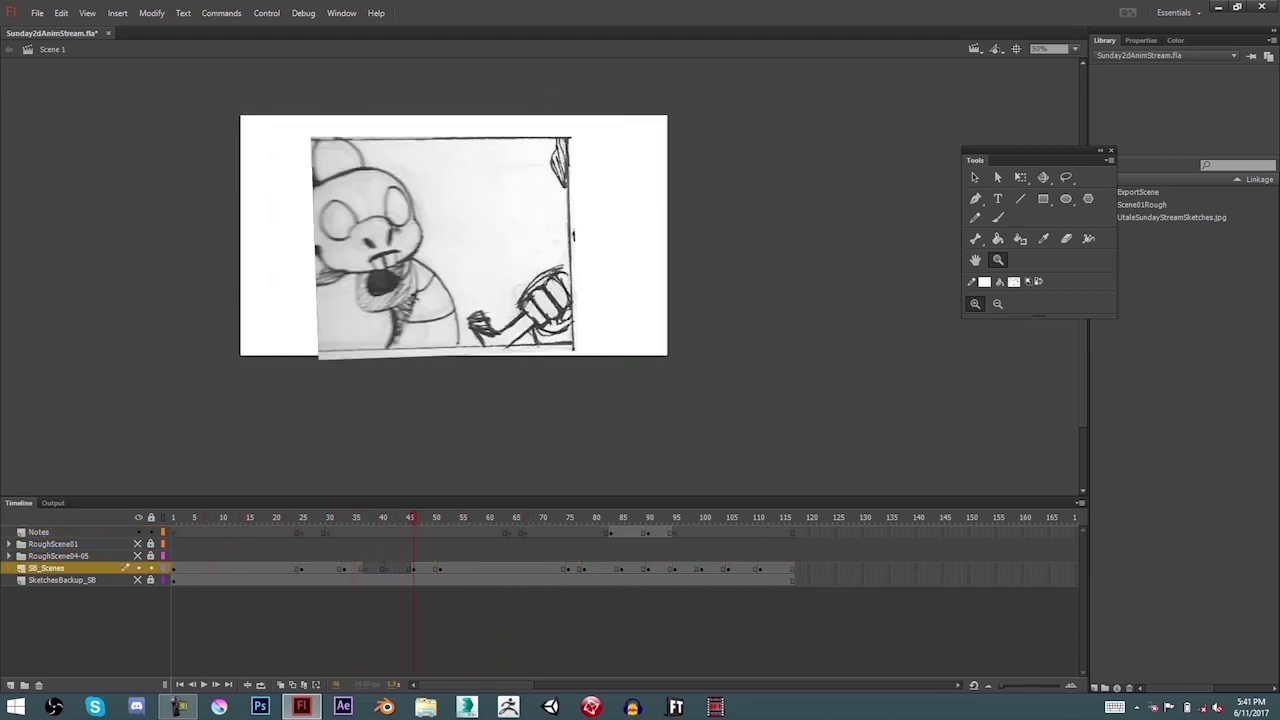
{"action": "left_click", "coordinate": [9, 556]}
{"action": "left_click", "coordinate": [58, 556]}
- Remove the surplus frames around 40–47 from the SB_Scenes storyboard layer
{"action": "left_click_drag", "start_coordinate": [378, 592], "coordinate": [416, 592]}
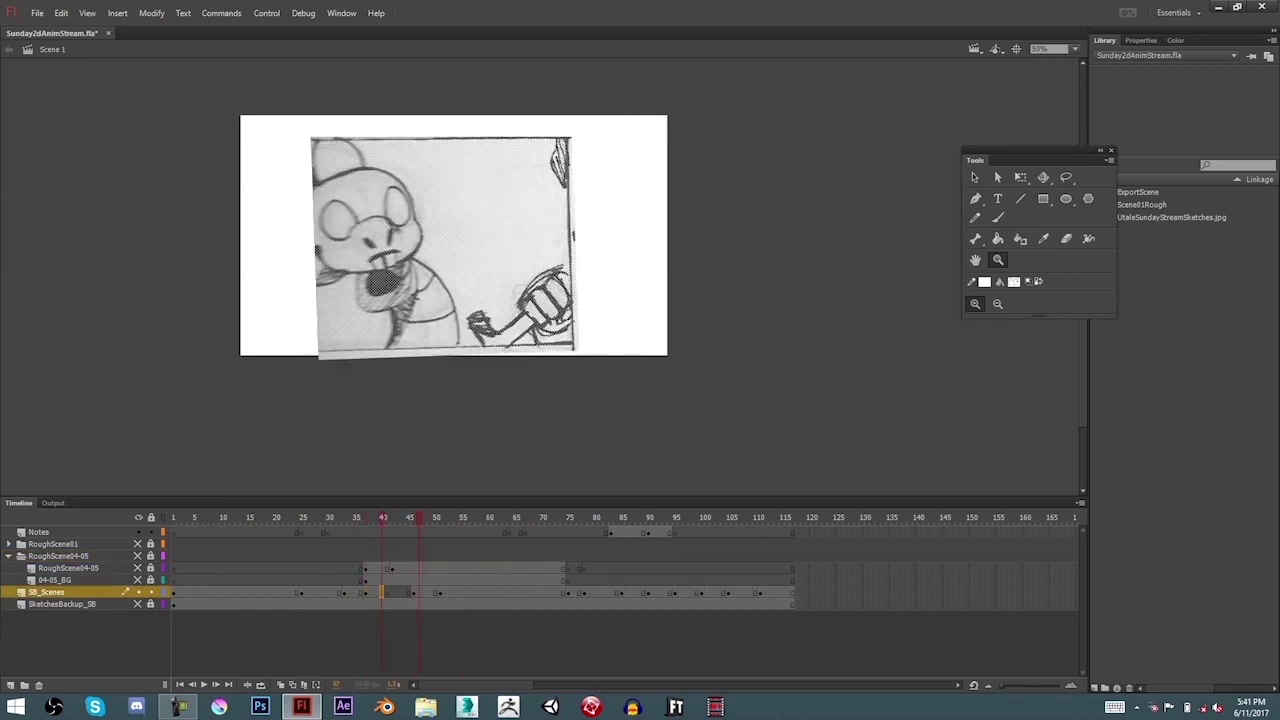
{"action": "right_click", "coordinate": [423, 592]}
{"action": "left_click", "coordinate": [471, 296]}
{"action": "right_click", "coordinate": [423, 592]}
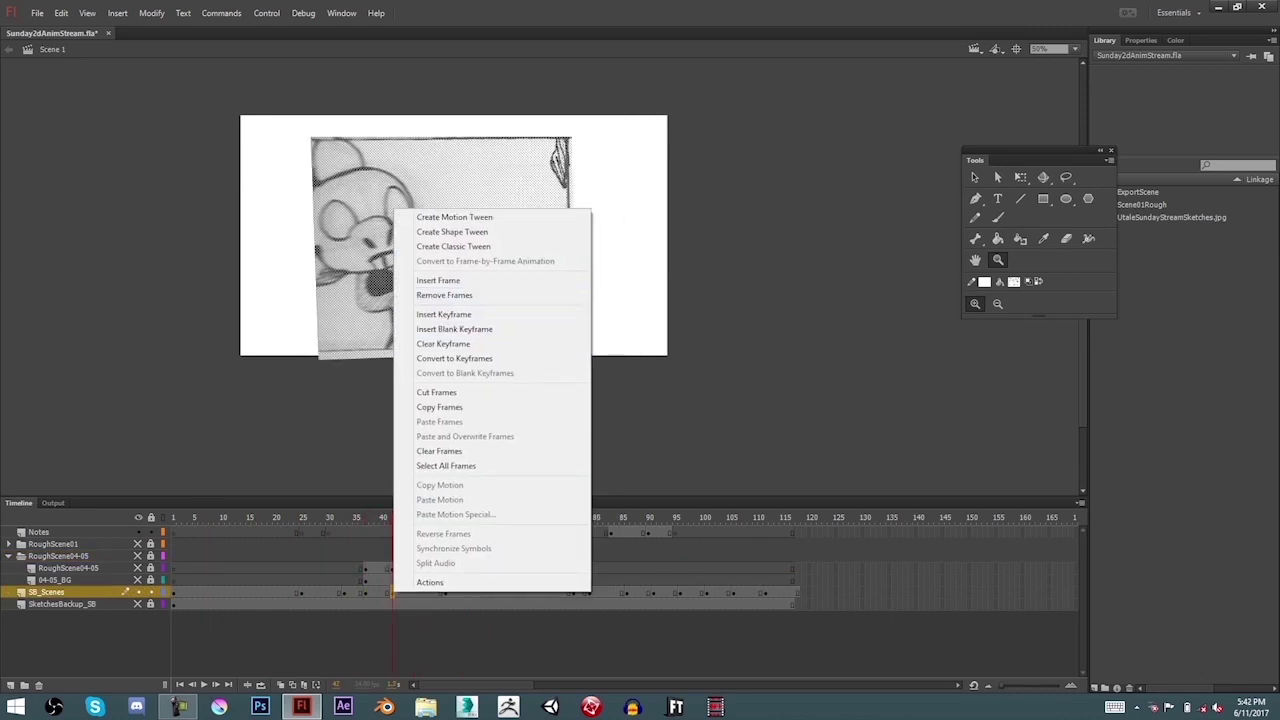
{"action": "left_click", "coordinate": [471, 296]}
{"action": "left_click", "coordinate": [450, 592]}
{"action": "left_click_drag", "start_coordinate": [390, 592], "coordinate": [444, 592]}
{"action": "right_click", "coordinate": [444, 592]}
{"action": "left_click", "coordinate": [886, 297]}
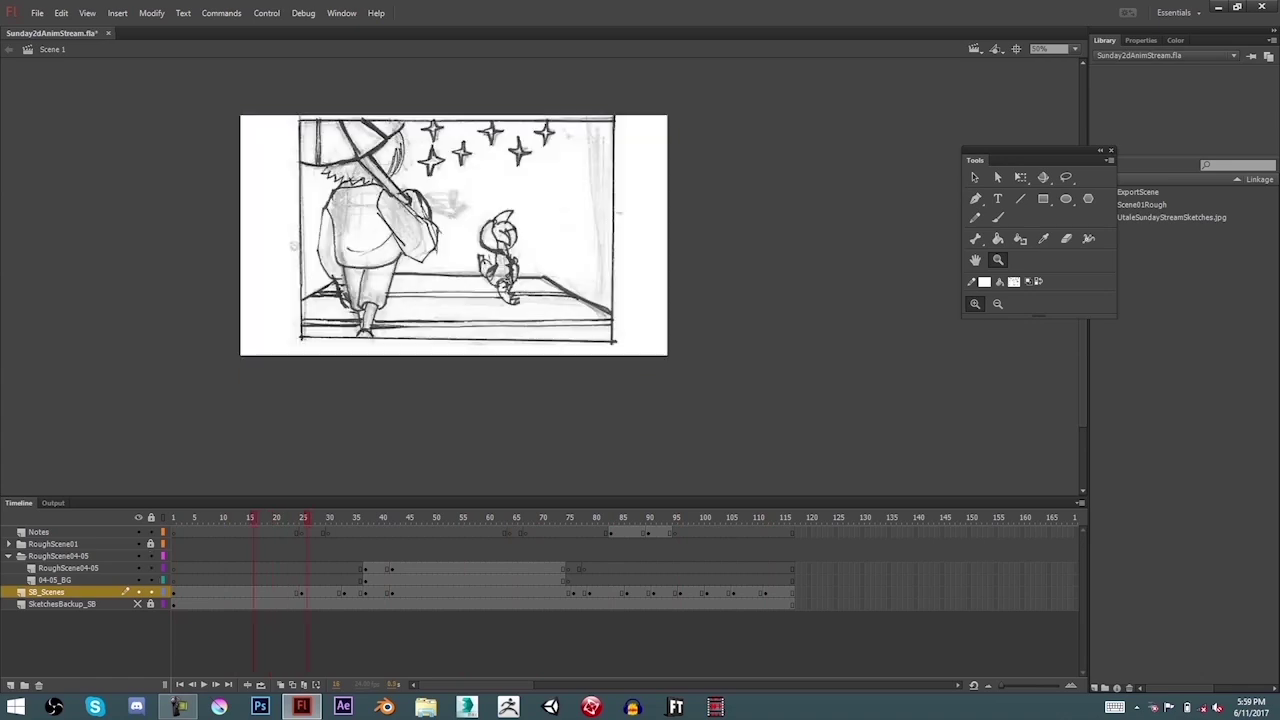
- Expand RoughScene01, scrub through the scenes, and move to the blue shot near frame 61
{"action": "left_click", "coordinate": [52, 543]}
{"action": "left_click", "coordinate": [9, 543]}
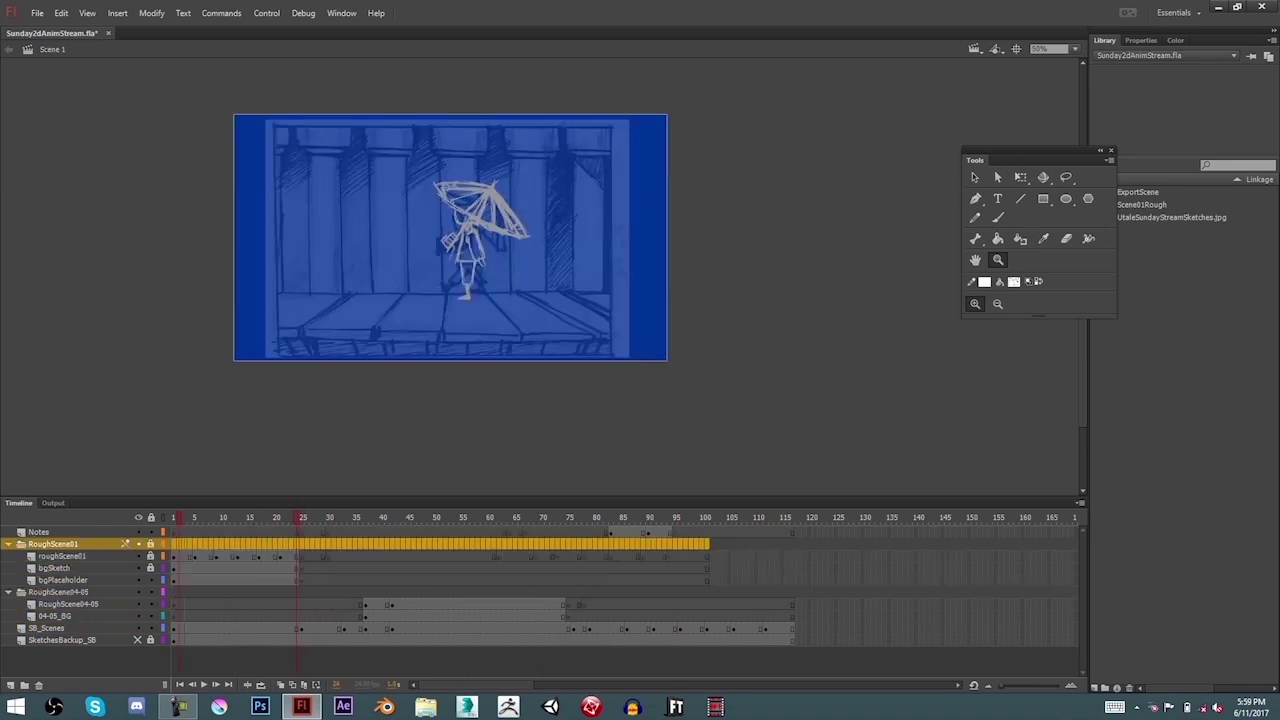
{"action": "left_click", "coordinate": [62, 555]}
{"action": "left_click", "coordinate": [760, 555]}
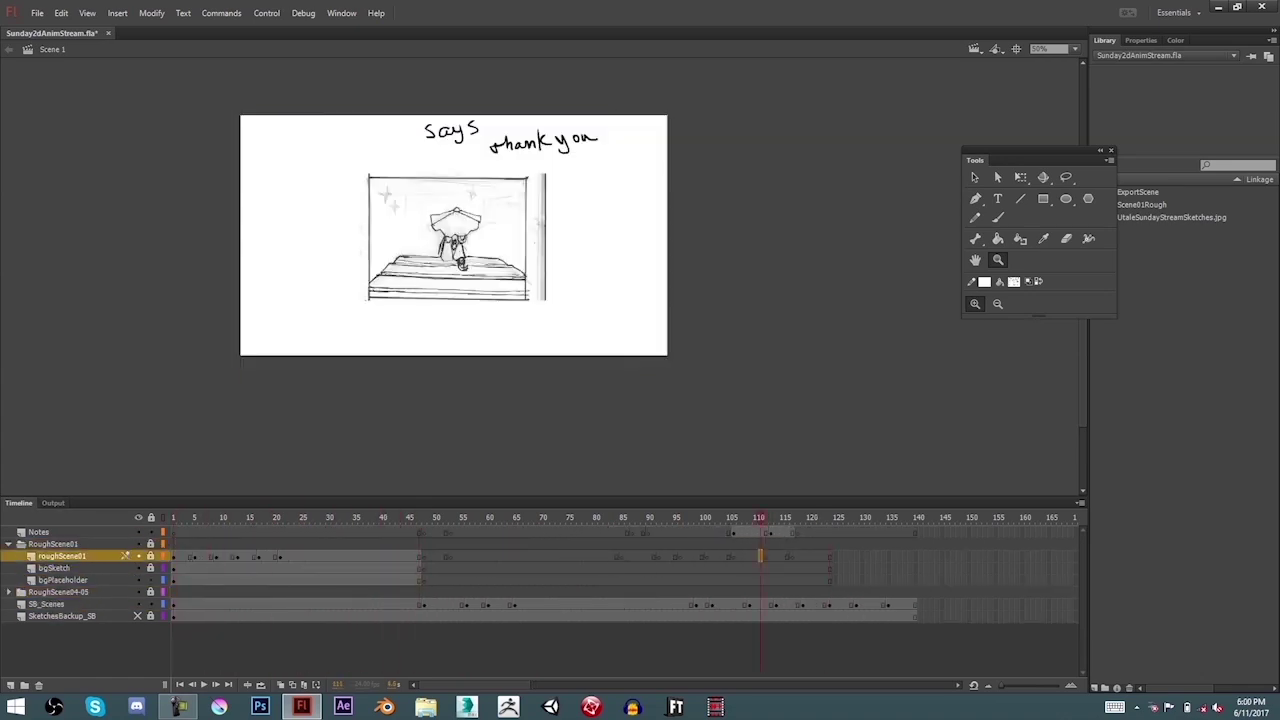
{"action": "left_click", "coordinate": [829, 580]}
{"action": "mouse_move", "coordinate": [834, 517]}
{"action": "left_mouse_down"}
{"action": "mouse_move", "coordinate": [443, 517]}
{"action": "mouse_move", "coordinate": [605, 517]}
{"action": "left_mouse_up"}
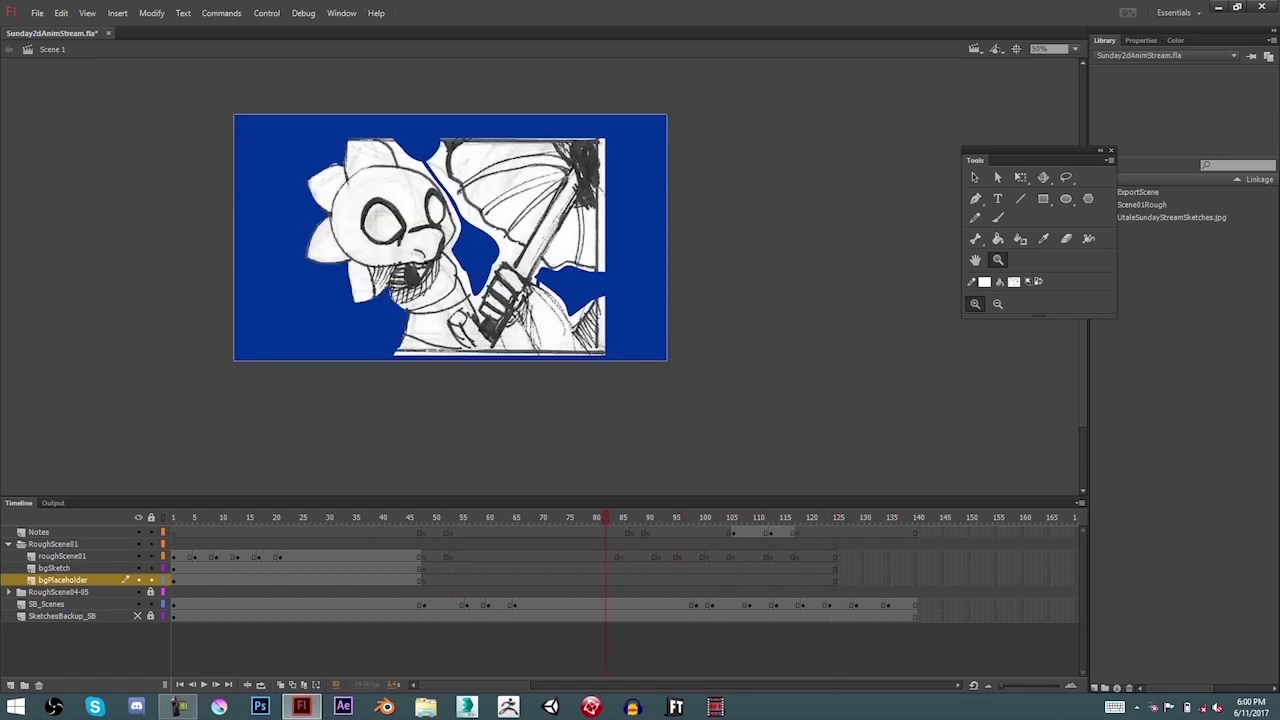
{"action": "left_click", "coordinate": [840, 574]}
{"action": "left_click", "coordinate": [428, 517]}
{"action": "left_click", "coordinate": [9, 543]}
{"action": "left_click", "coordinate": [52, 543]}
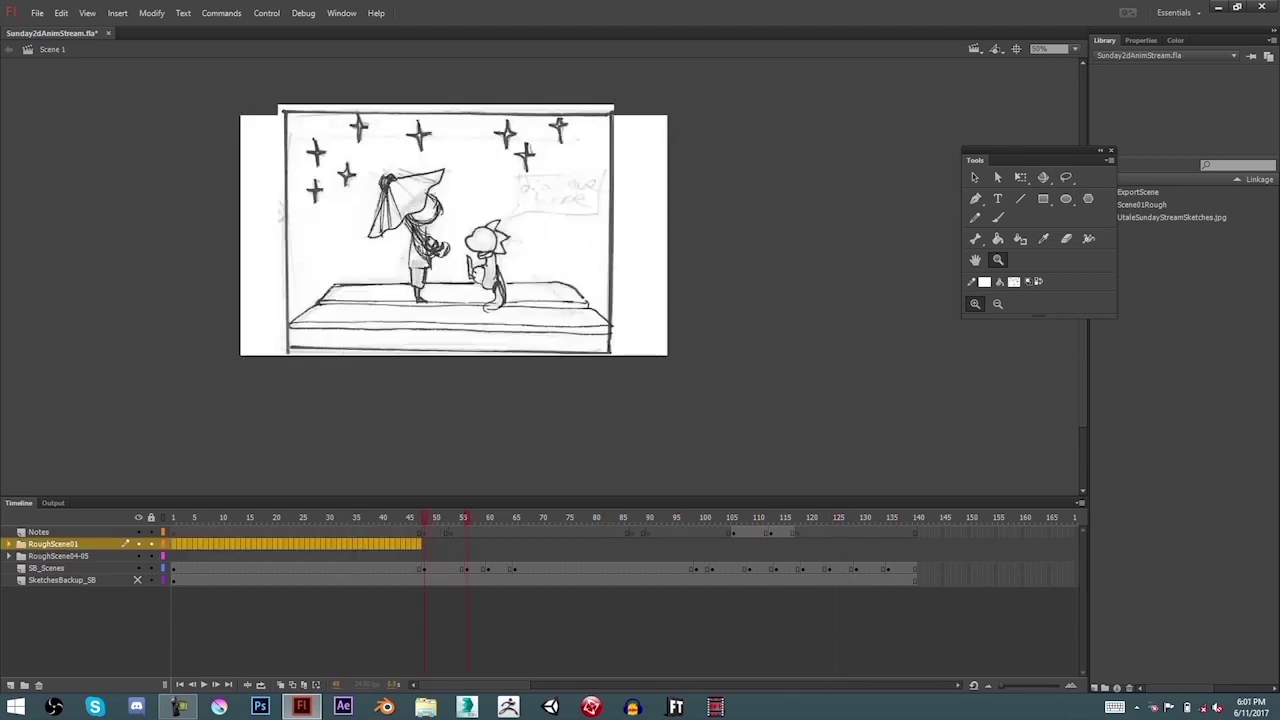
{"action": "left_click", "coordinate": [46, 567]}
{"action": "left_click", "coordinate": [38, 531]}
{"action": "left_click", "coordinate": [489, 517]}
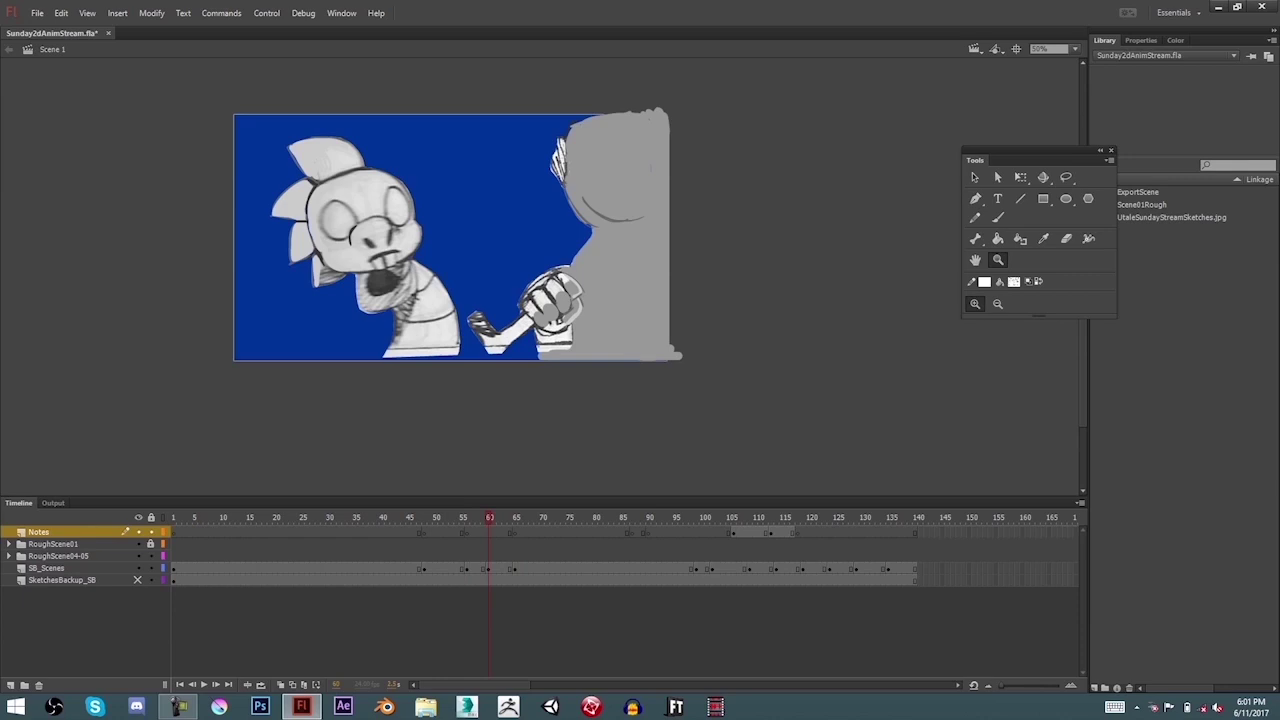
- Add frames so the blue and pencil-sketch shots start later, then replay from the start
{"action": "key", "text": "F5"}
{"action": "key", "text": "F5"}
{"action": "key", "text": "F5"}
{"action": "key", "text": "F5"}
{"action": "key", "text": "F5"}
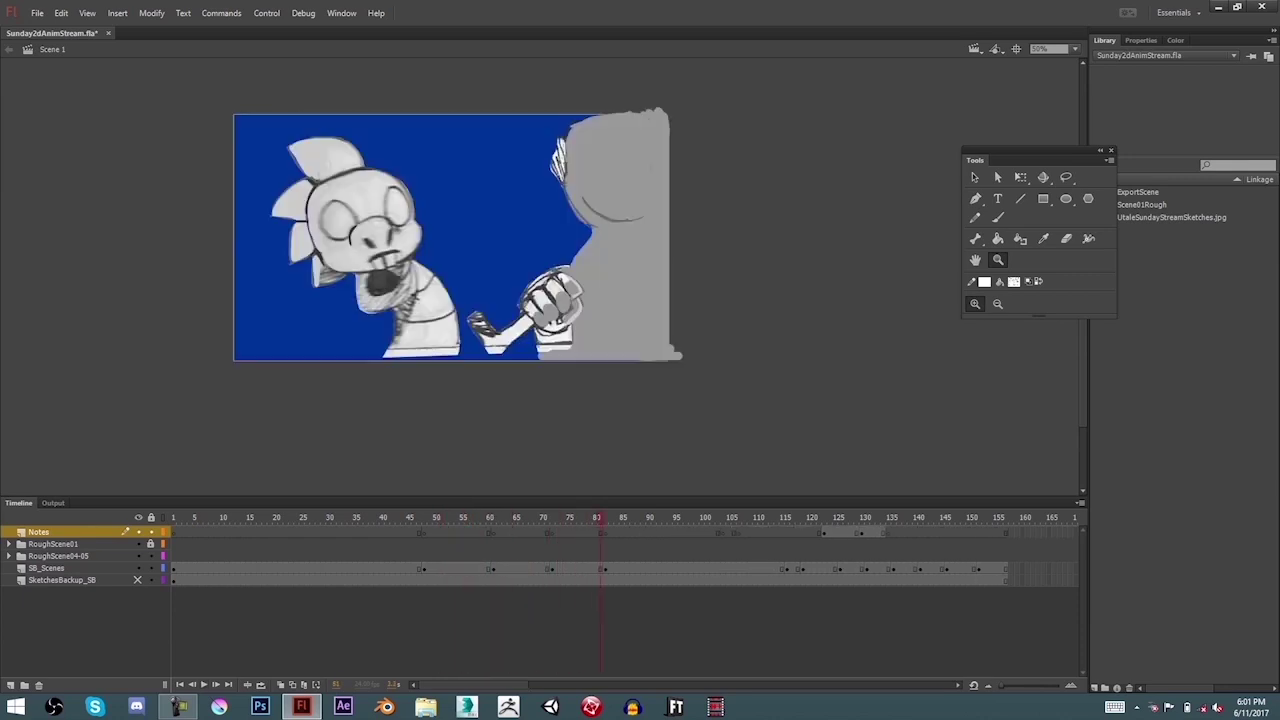
{"action": "key", "text": "F5"}
{"action": "key", "text": "F5"}
{"action": "key", "text": "F5"}
{"action": "key", "text": "F5"}
{"action": "key", "text": "F5"}
{"action": "key", "text": "F5"}
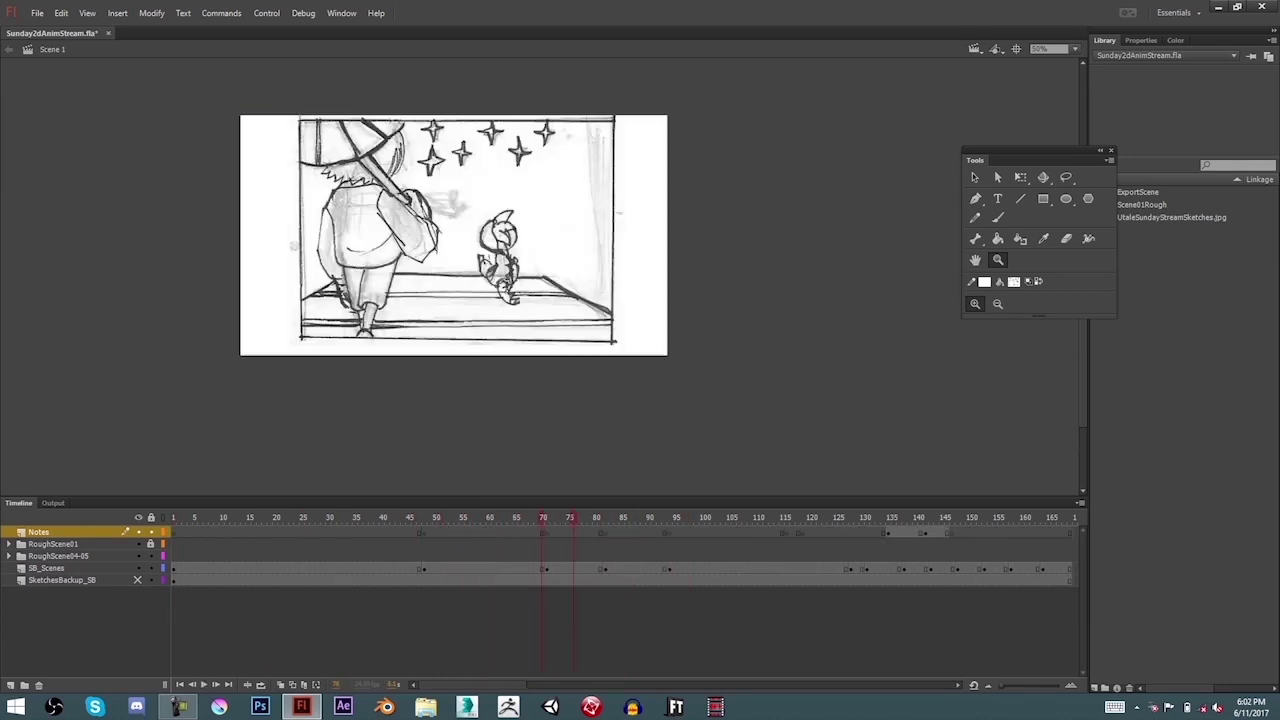
{"action": "key", "text": "F5"}
{"action": "key", "text": "F5"}
{"action": "key", "text": "F5"}
{"action": "key", "text": "F5"}
{"action": "key", "text": "F5"}
{"action": "key", "text": "F5"}
{"action": "key", "text": "F5"}
{"action": "key", "text": "F5"}
{"action": "key", "text": "F5"}
{"action": "key", "text": "F5"}
{"action": "key", "text": "F5"}
{"action": "key", "text": "F5"}
{"action": "key", "text": "F5"}
{"action": "key", "text": "F5"}
{"action": "key", "text": "F5"}
{"action": "key", "text": "F5"}
{"action": "key", "text": "F5"}
{"action": "key", "text": "F5"}
{"action": "key", "text": "F5"}
{"action": "key", "text": "F5"}
{"action": "key", "text": "Home"}
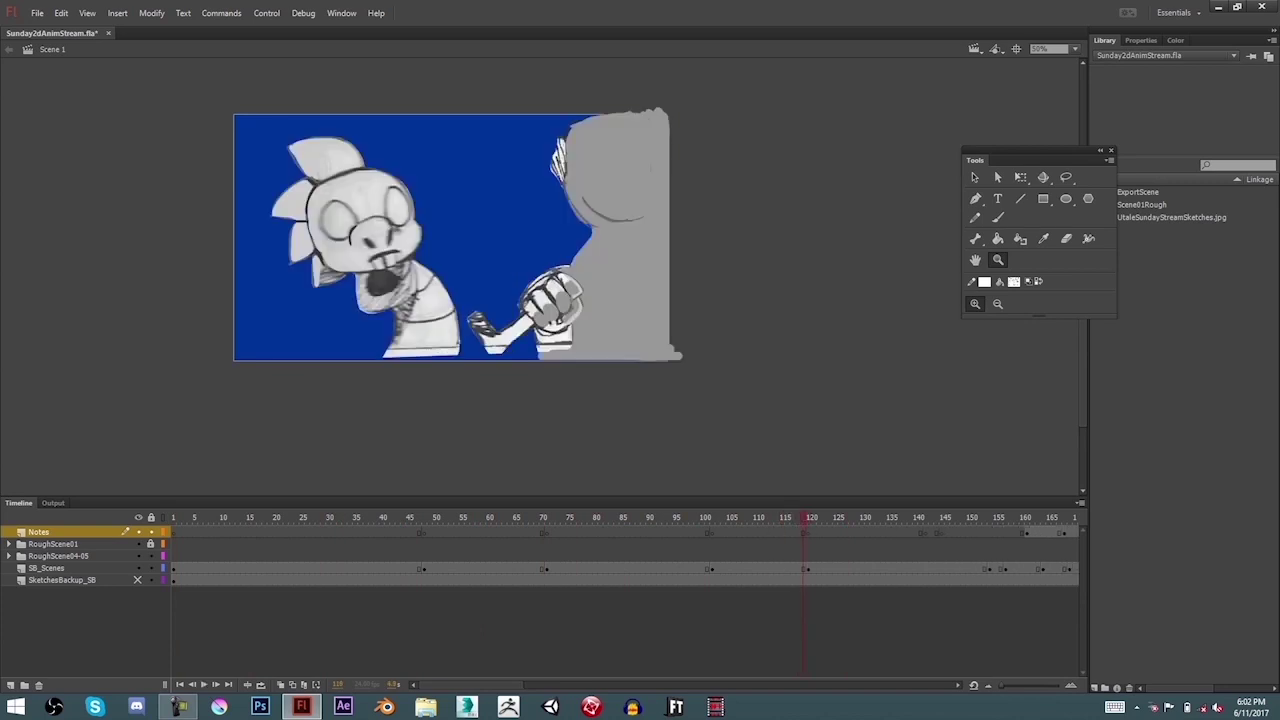
{"action": "left_click", "coordinate": [8, 556]}
{"action": "left_click", "coordinate": [55, 580]}
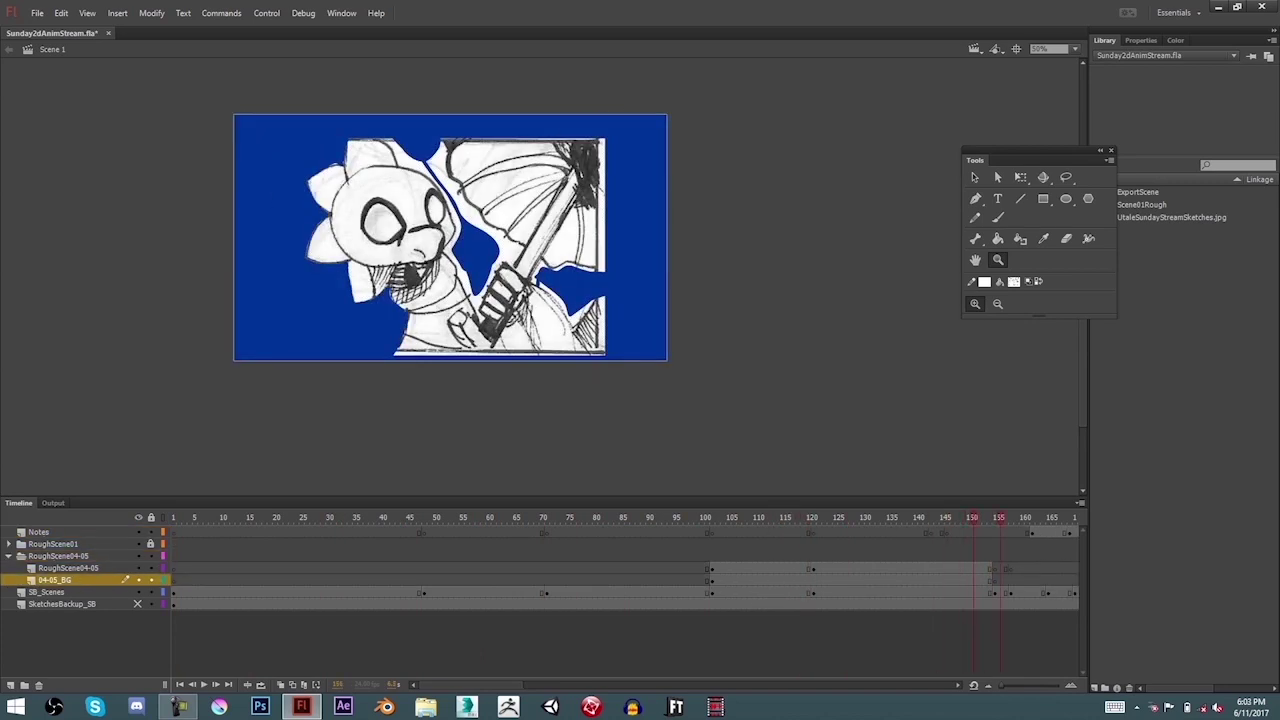
{"action": "left_click", "coordinate": [60, 604]}
- Insert about 10 frames on the Notes layer after frame 157 and lengthen the later shots
{"action": "left_click", "coordinate": [40, 532]}
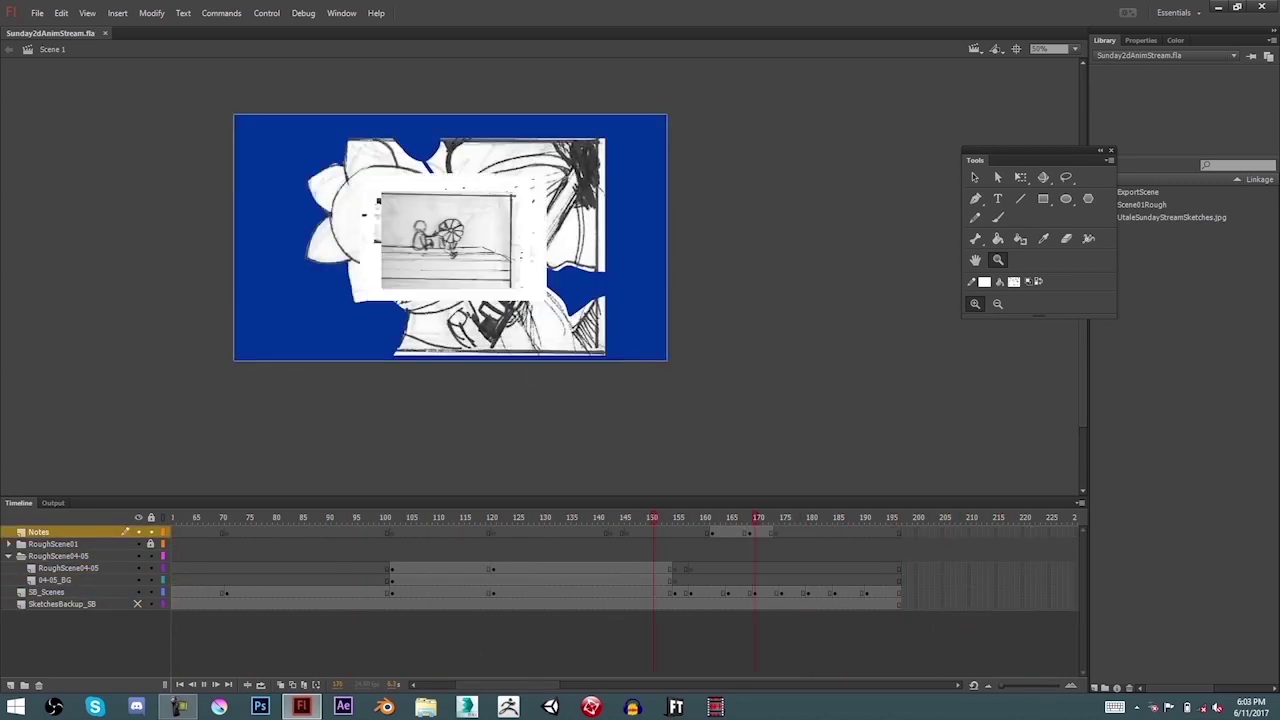
{"action": "key", "text": "F5"}
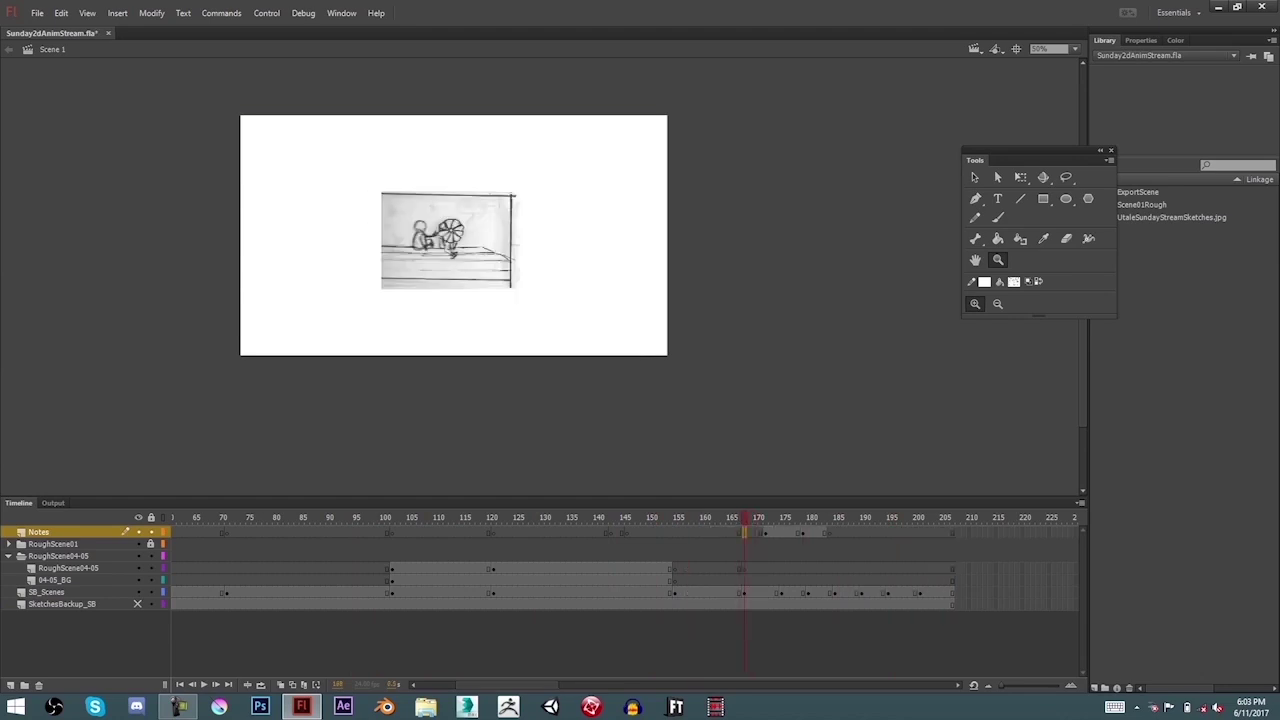
{"action": "right_click", "coordinate": [770, 532]}
{"action": "left_click", "coordinate": [820, 284]}
{"action": "right_click", "coordinate": [958, 532]}
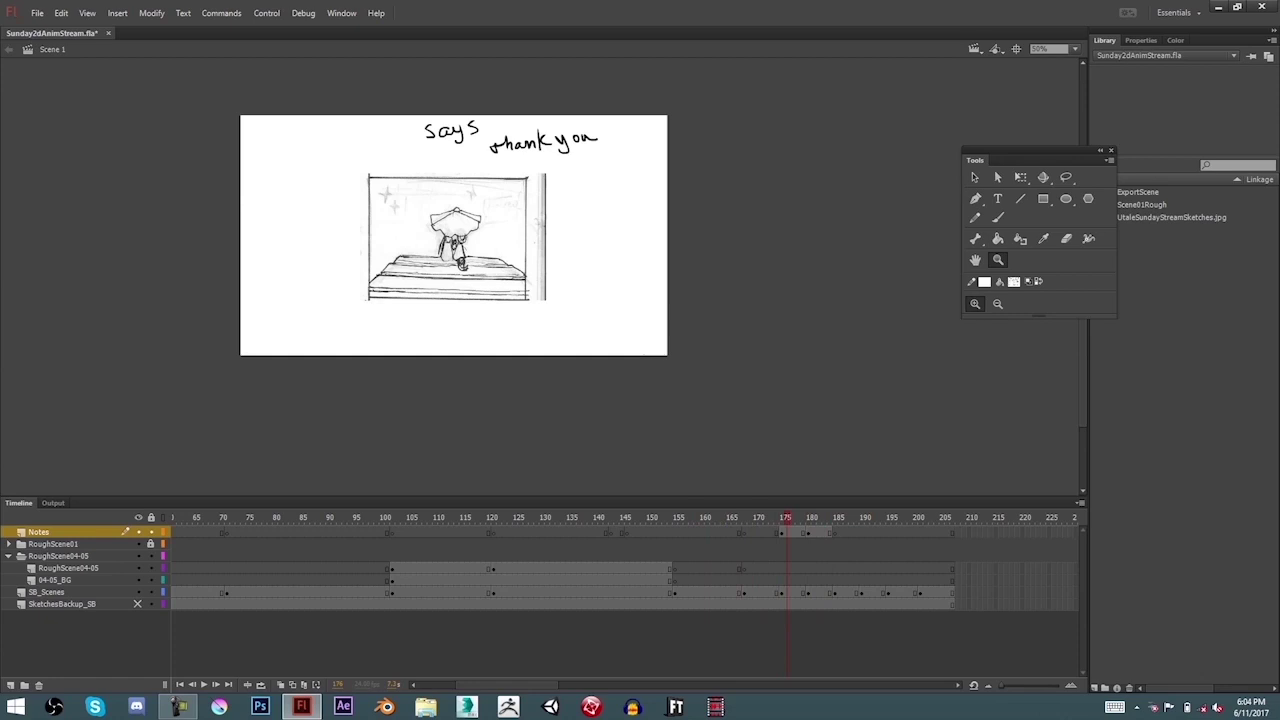
{"action": "key", "text": "F5"}
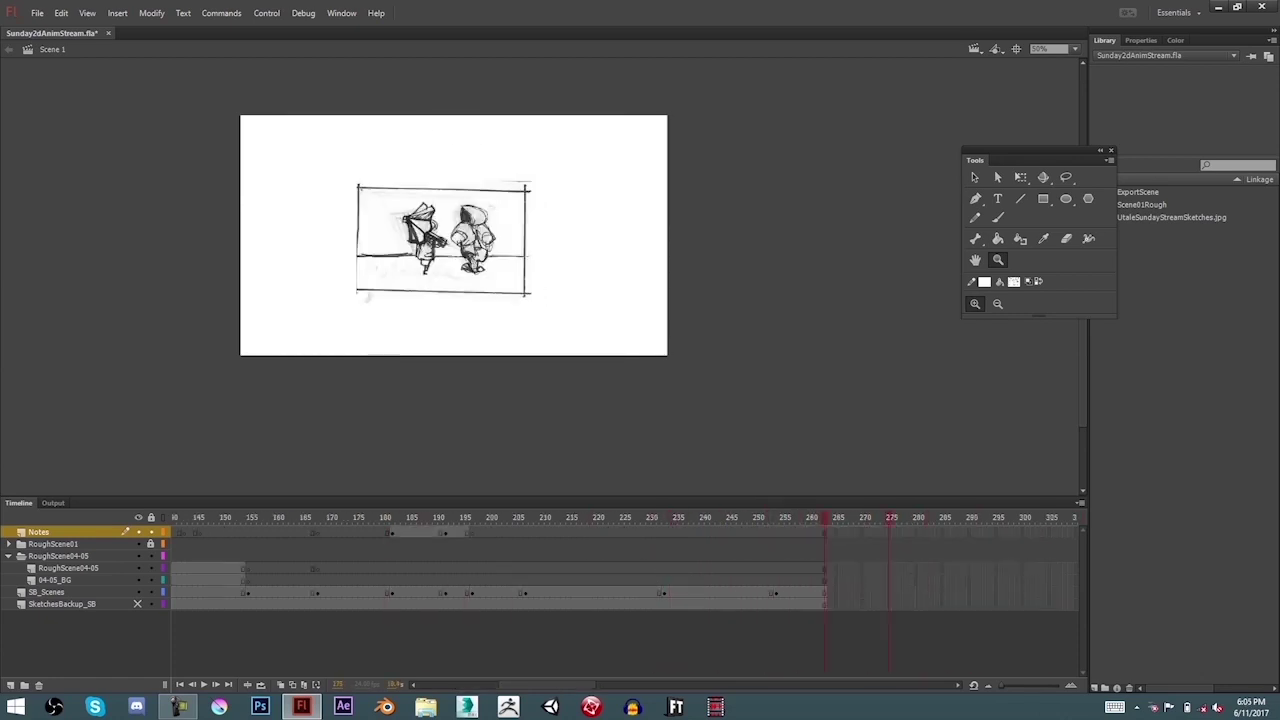
{"action": "left_click", "coordinate": [8, 556]}
- Stop at frame 195 and set up the Brush in black for handwritten notes
{"action": "key", "text": "b"}
{"action": "left_click", "coordinate": [1013, 281]}
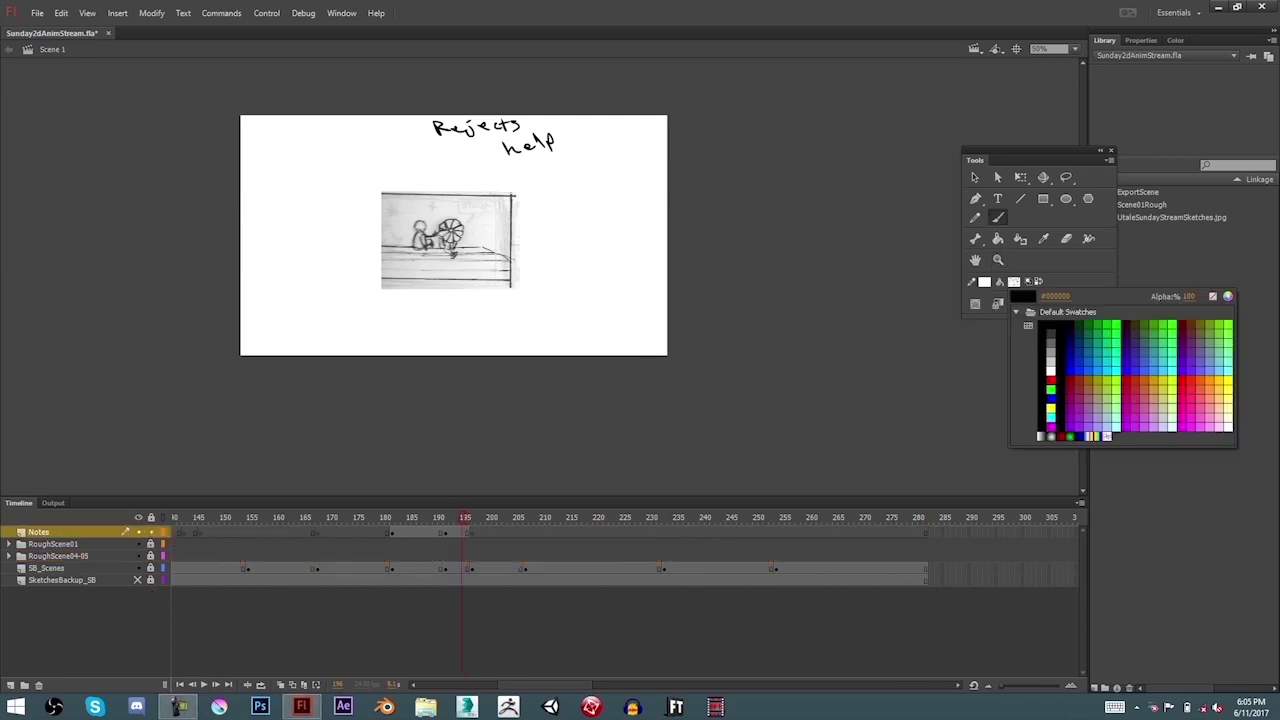
{"action": "left_click", "coordinate": [1046, 331]}
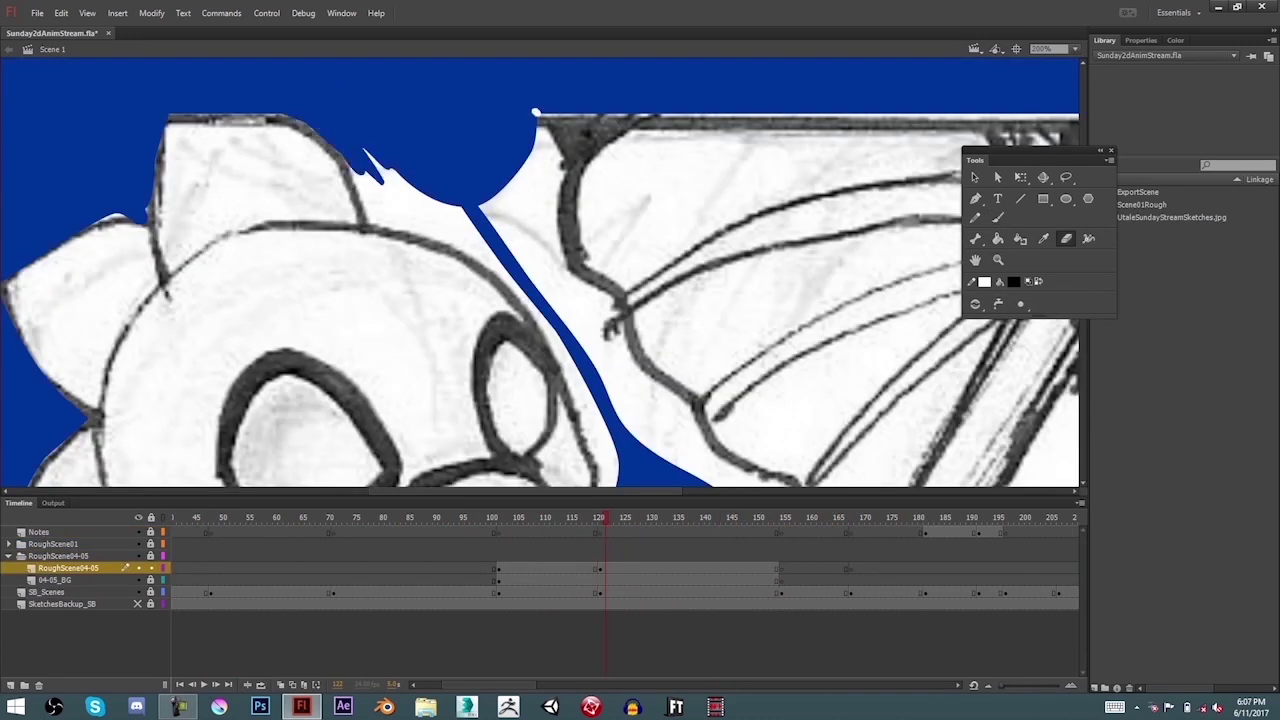
- Brush blue over the white gaps beside the character, save, and convert the rough frame to a symbol
{"action": "mouse_move", "coordinate": [536, 112]}
{"action": "left_mouse_down"}
{"action": "mouse_move", "coordinate": [530, 260]}
{"action": "mouse_move", "coordinate": [580, 320]}
{"action": "left_mouse_up"}
{"action": "left_click_drag", "start_coordinate": [470, 160], "coordinate": [400, 220]}
{"action": "key", "text": "ctrl+s"}
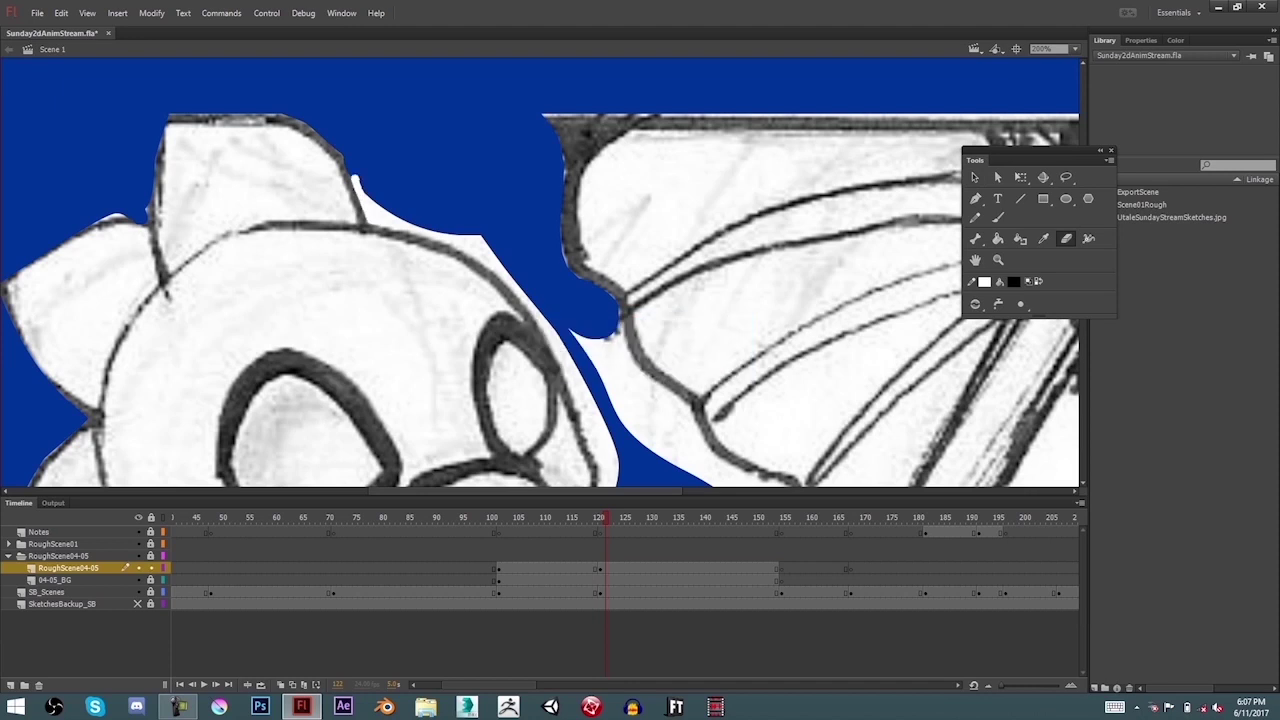
{"action": "mouse_move", "coordinate": [366, 200]}
{"action": "left_mouse_down"}
{"action": "mouse_move", "coordinate": [400, 220]}
{"action": "mouse_move", "coordinate": [515, 275]}
{"action": "left_mouse_up"}
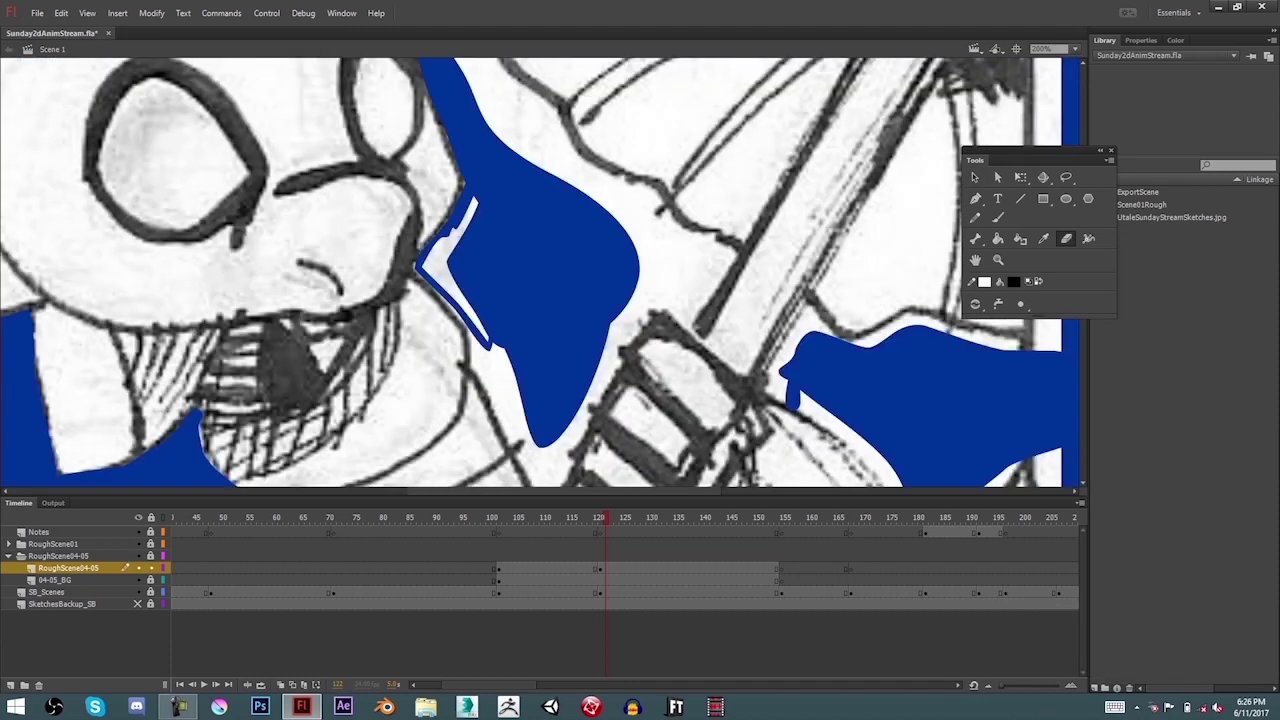
{"action": "mouse_move", "coordinate": [470, 210]}
{"action": "left_mouse_down"}
{"action": "mouse_move", "coordinate": [480, 330]}
{"action": "mouse_move", "coordinate": [528, 457]}
{"action": "left_mouse_up"}
{"action": "mouse_move", "coordinate": [600, 350]}
{"action": "left_mouse_down"}
{"action": "mouse_move", "coordinate": [560, 190]}
{"action": "mouse_move", "coordinate": [550, 198]}
{"action": "left_mouse_up"}
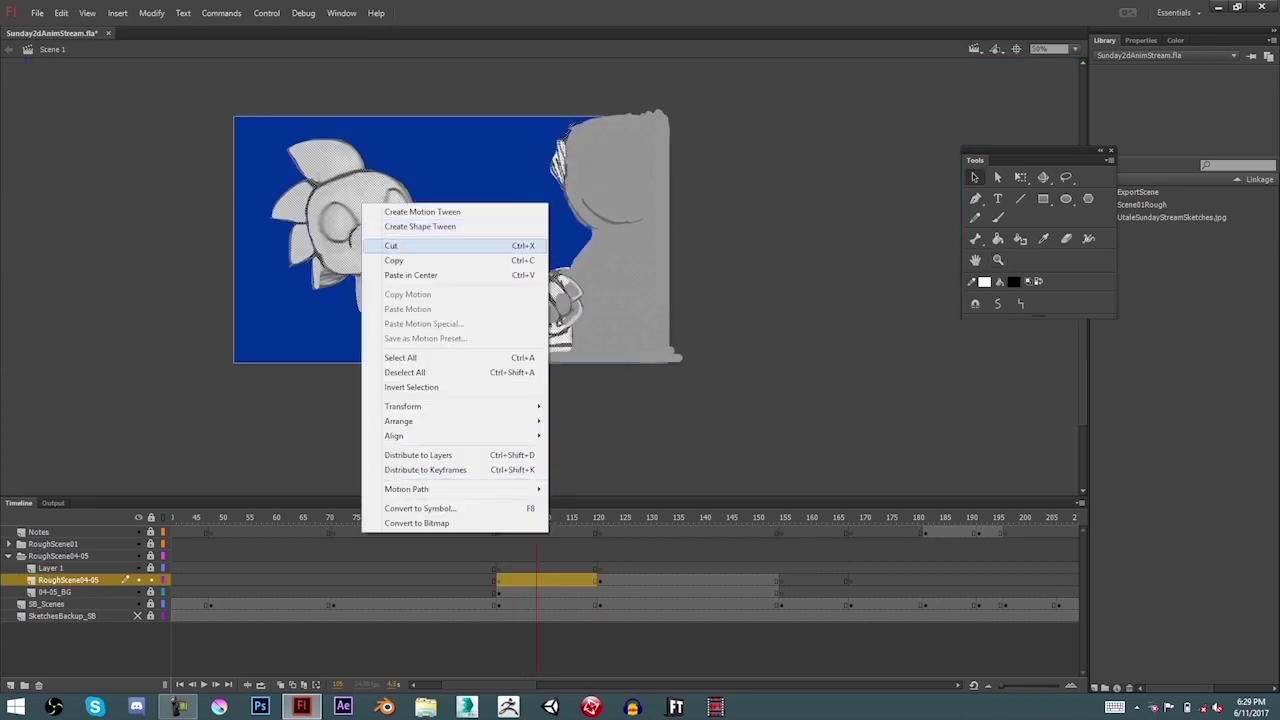
{"action": "key", "text": "F8"}
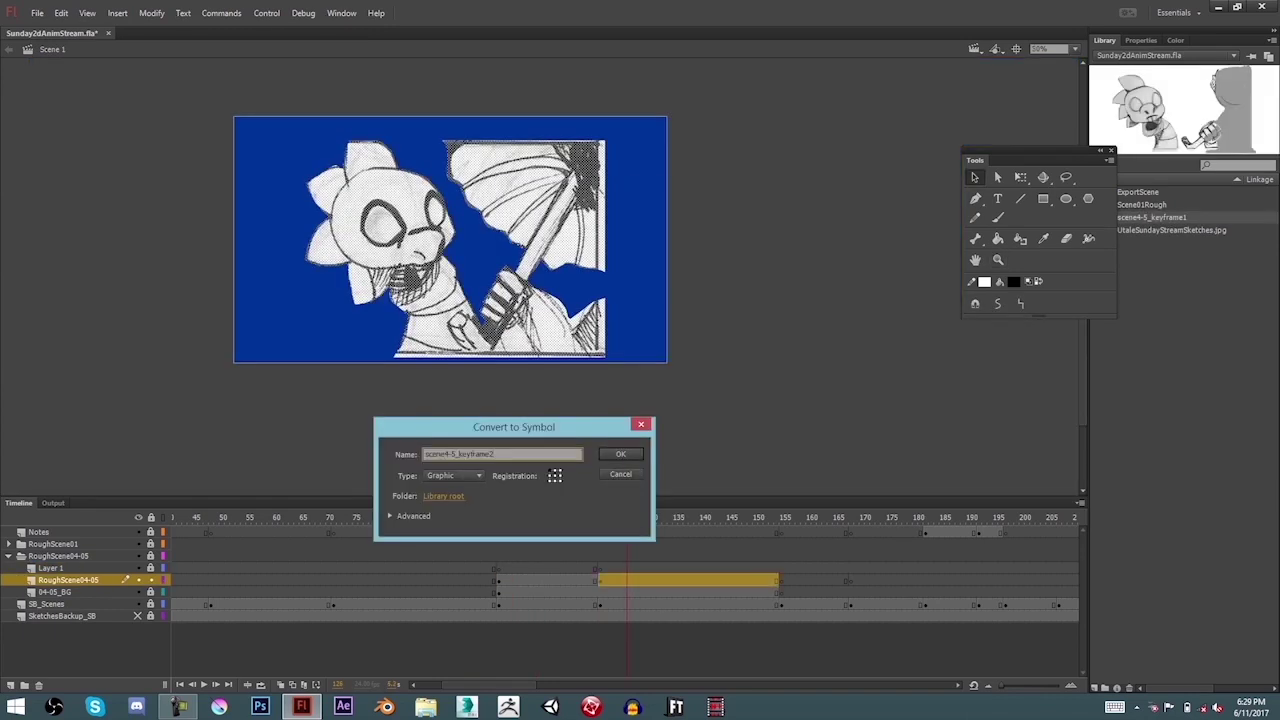
- Confirm the keyframe symbols, hide the 04-05_BG background, and select Layer 1 at frame 121
{"action": "key", "text": "Return"}
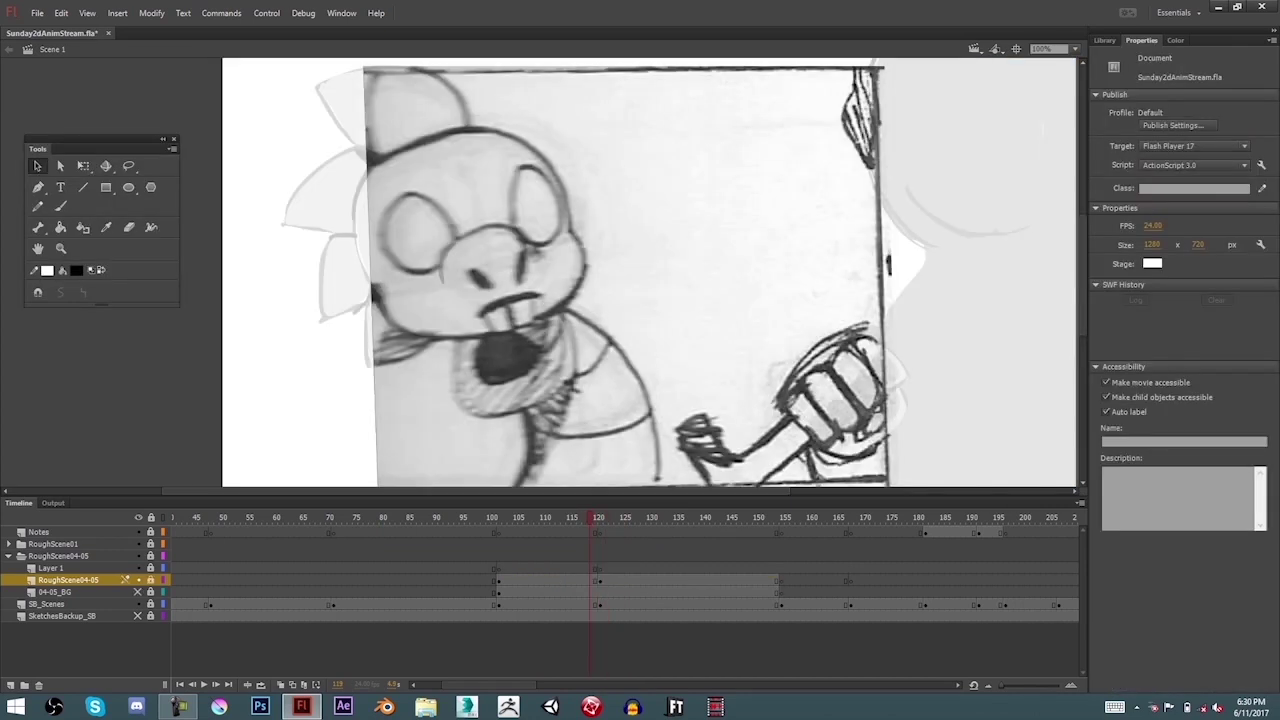
{"action": "left_click", "coordinate": [50, 567]}
{"action": "left_click", "coordinate": [138, 591]}
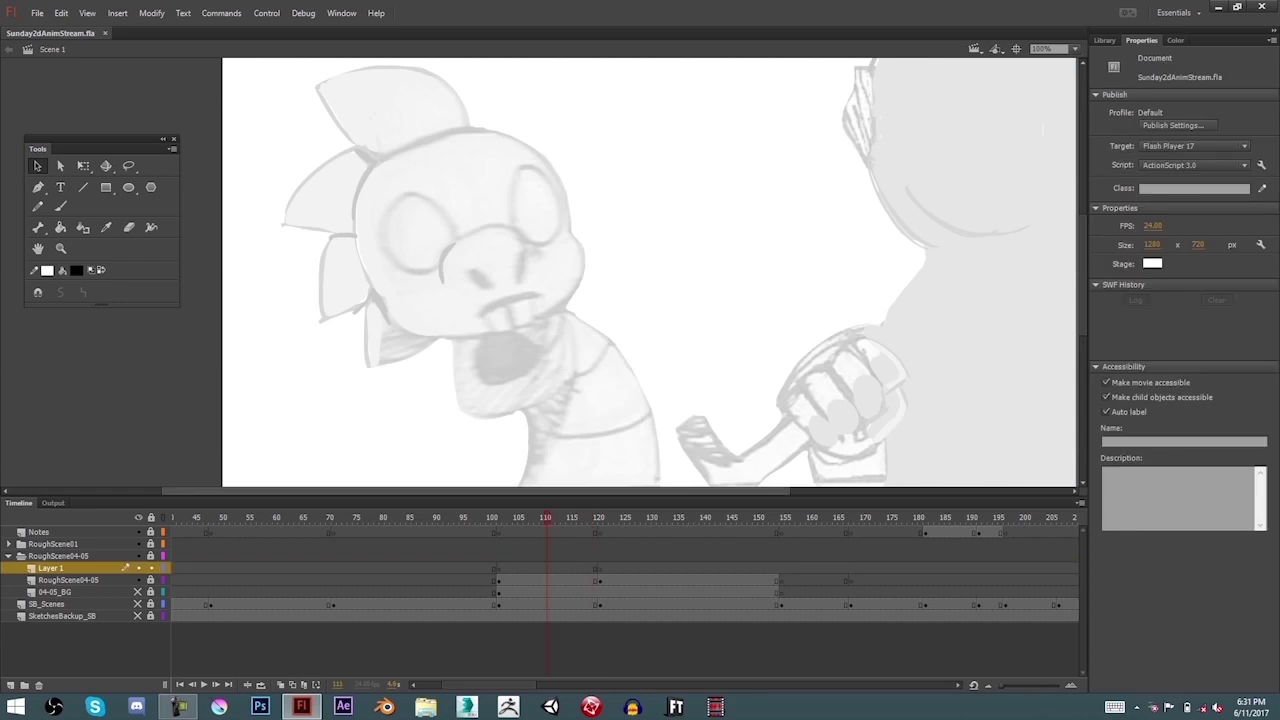
{"action": "left_click", "coordinate": [604, 580]}
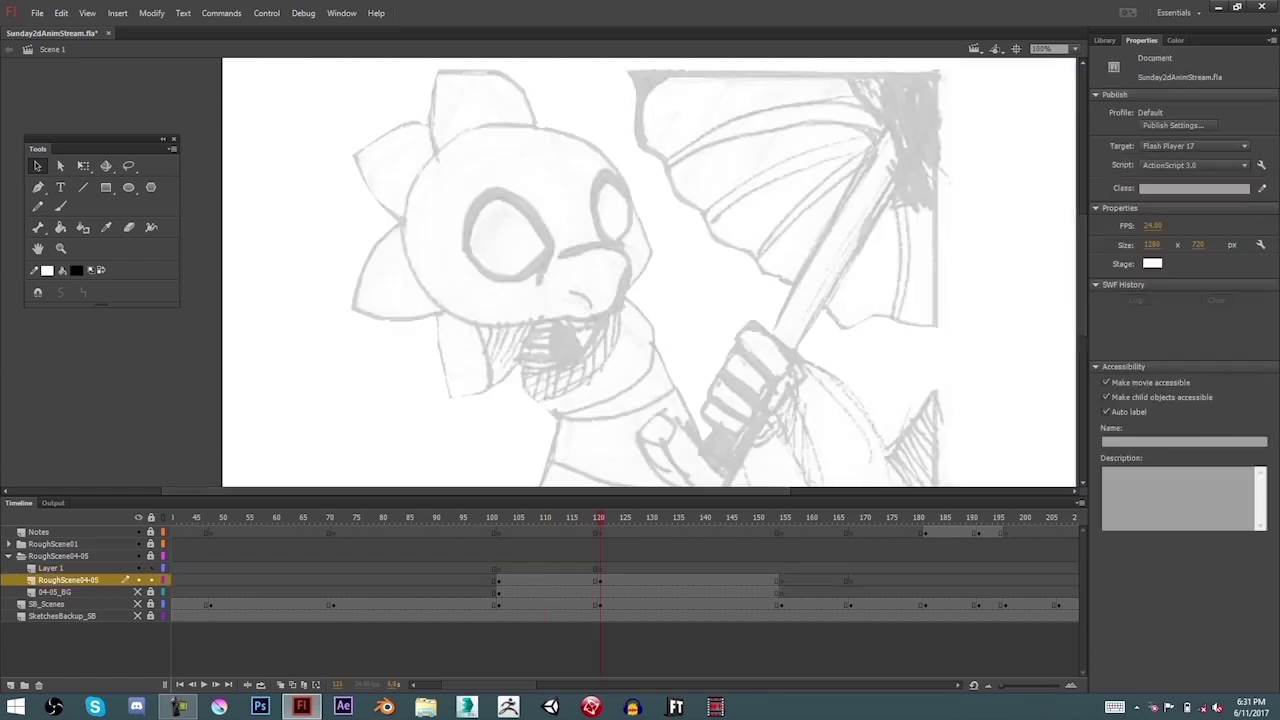
{"action": "left_click", "coordinate": [50, 567]}
- Trace the flower's eye, nose, snout, mouth and two buck teeth in black brush strokes
{"action": "mouse_move", "coordinate": [542, 205]}
{"action": "left_mouse_down"}
{"action": "mouse_move", "coordinate": [548, 278]}
{"action": "mouse_move", "coordinate": [576, 320]}
{"action": "mouse_move", "coordinate": [585, 390]}
{"action": "mouse_move", "coordinate": [574, 338]}
{"action": "left_mouse_up"}
{"action": "left_click_drag", "start_coordinate": [468, 376], "coordinate": [507, 410]}
{"action": "mouse_move", "coordinate": [554, 290]}
{"action": "left_mouse_down"}
{"action": "mouse_move", "coordinate": [413, 323]}
{"action": "mouse_move", "coordinate": [405, 408]}
{"action": "left_mouse_up"}
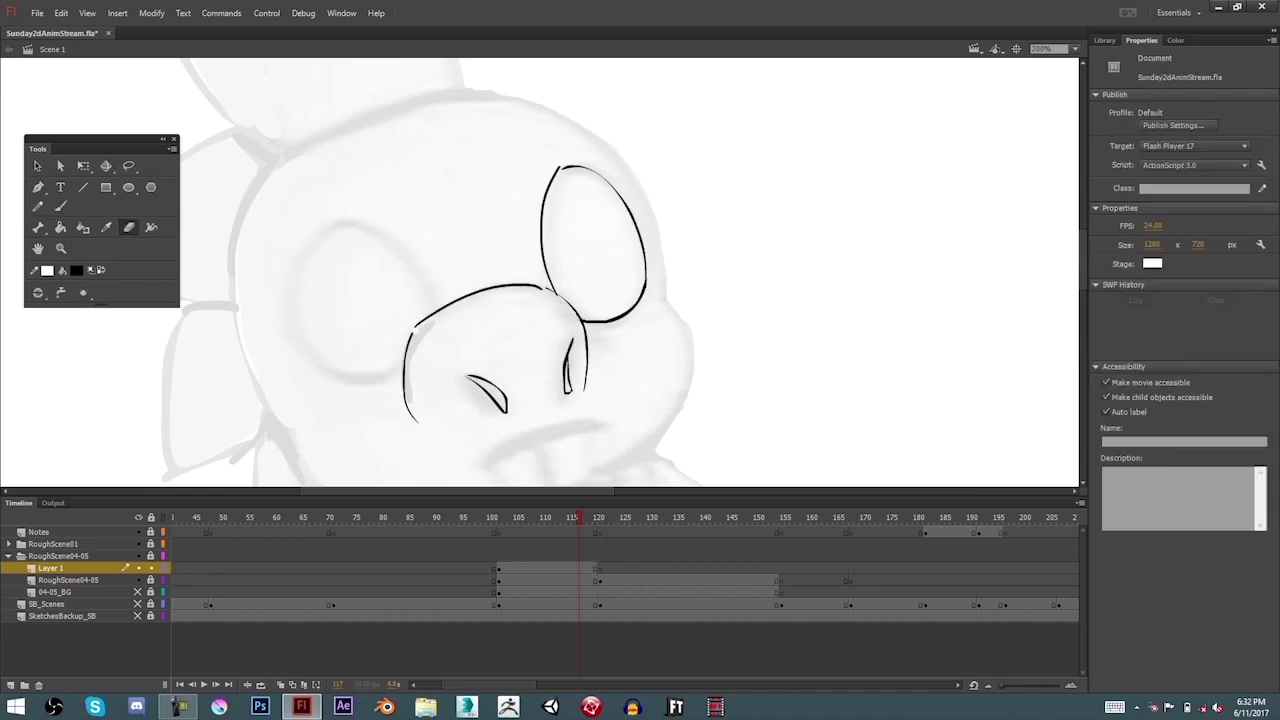
{"action": "scroll", "coordinate": [540, 270], "scroll_direction": "down", "scroll_amount": 3}
{"action": "key", "text": "e"}
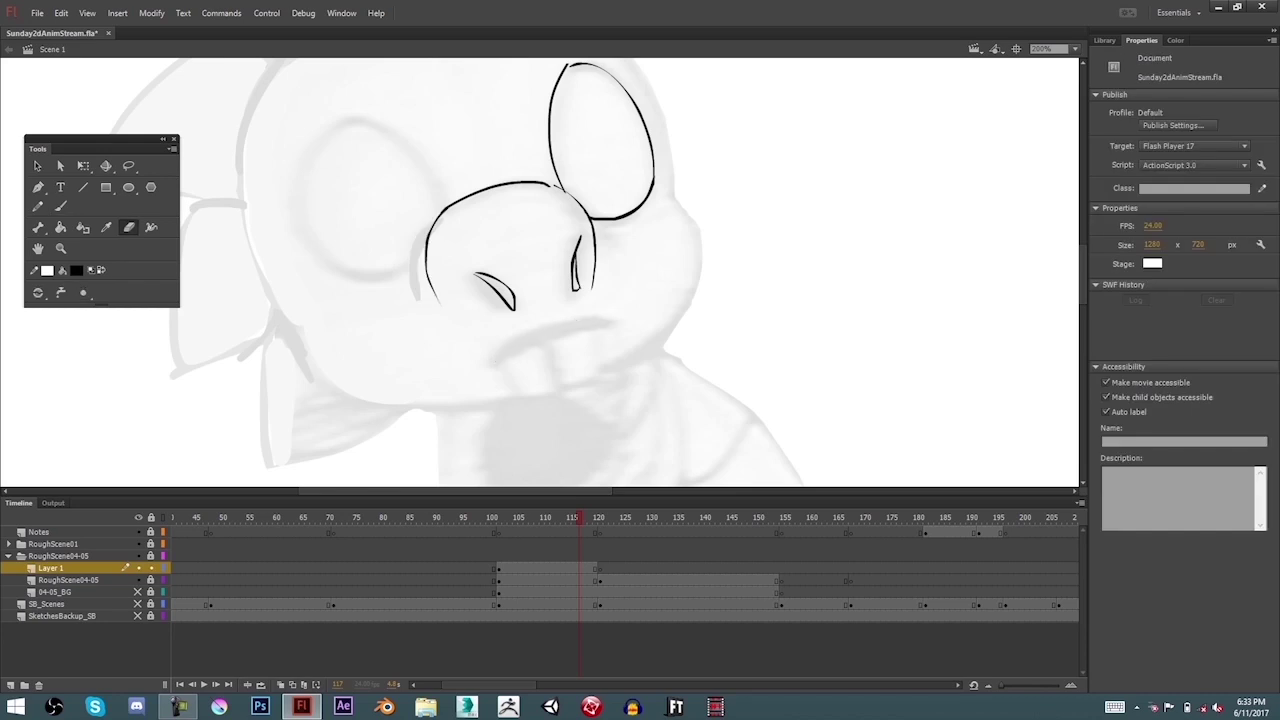
{"action": "key", "text": "b"}
{"action": "mouse_move", "coordinate": [496, 360]}
{"action": "left_mouse_down"}
{"action": "mouse_move", "coordinate": [600, 316]}
{"action": "mouse_move", "coordinate": [560, 342]}
{"action": "left_mouse_up"}
{"action": "left_click_drag", "start_coordinate": [565, 336], "coordinate": [597, 380]}
{"action": "left_click_drag", "start_coordinate": [603, 316], "coordinate": [598, 380]}
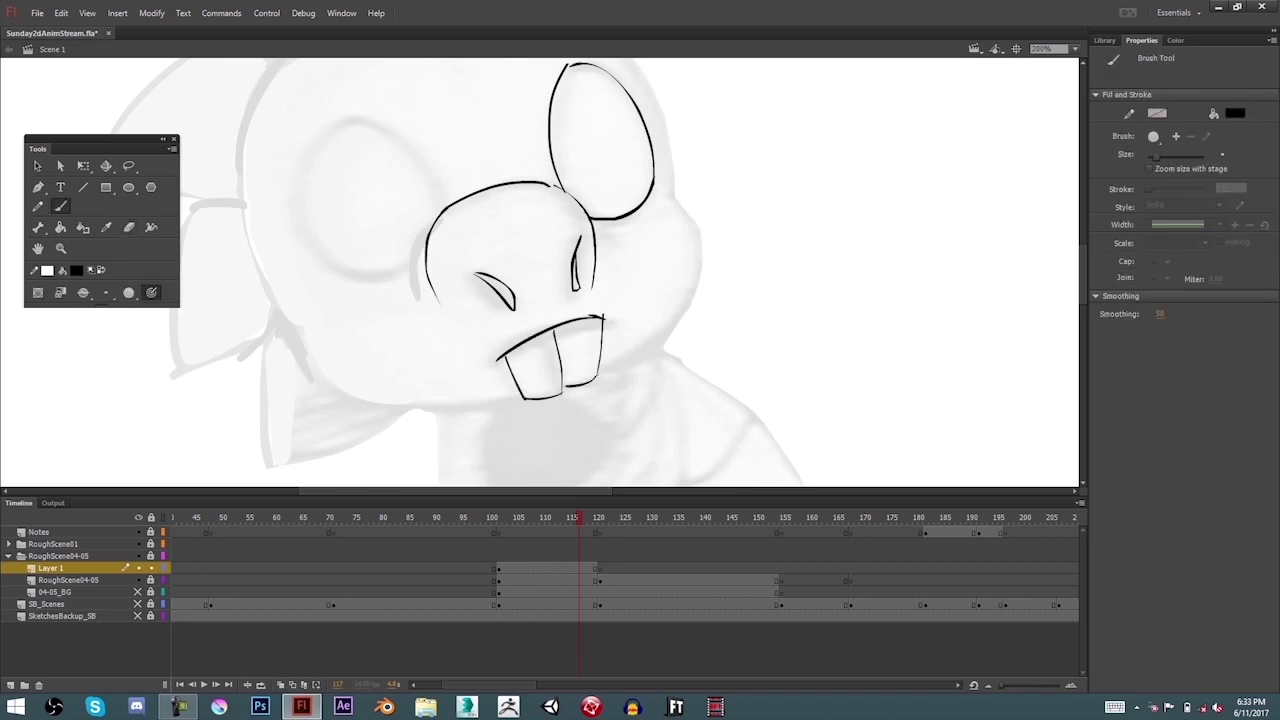